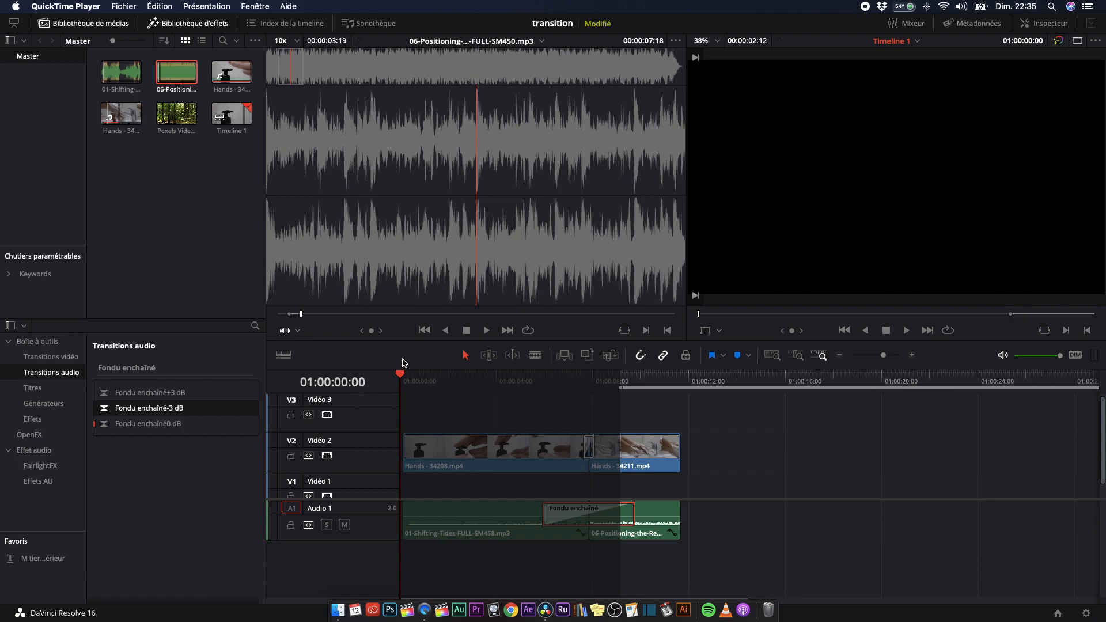
left_click(102, 216)
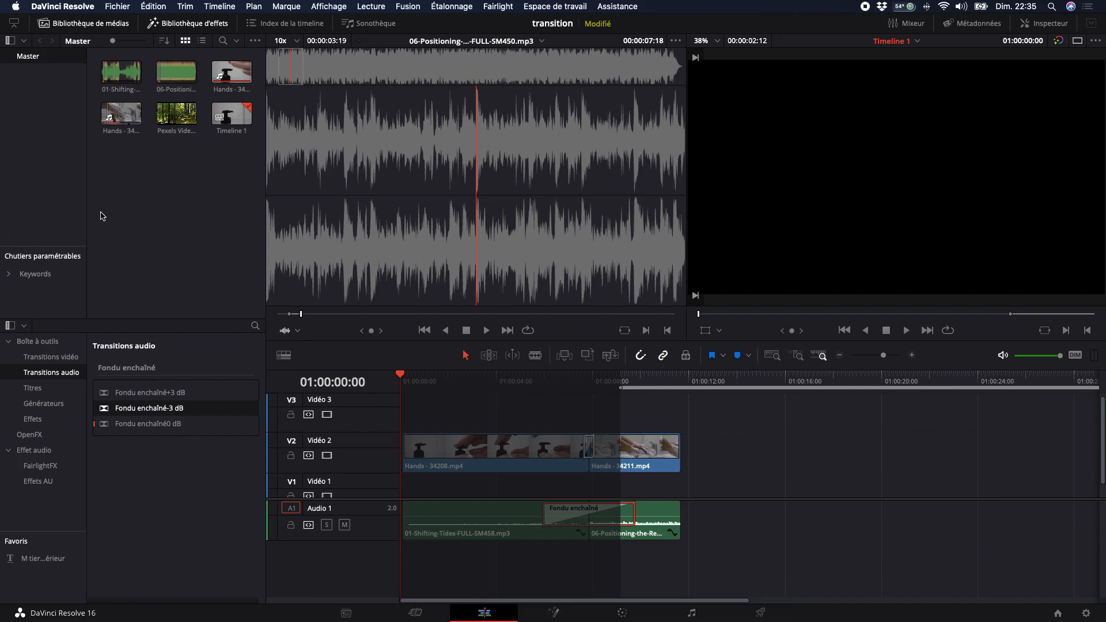
left_click(110, 8)
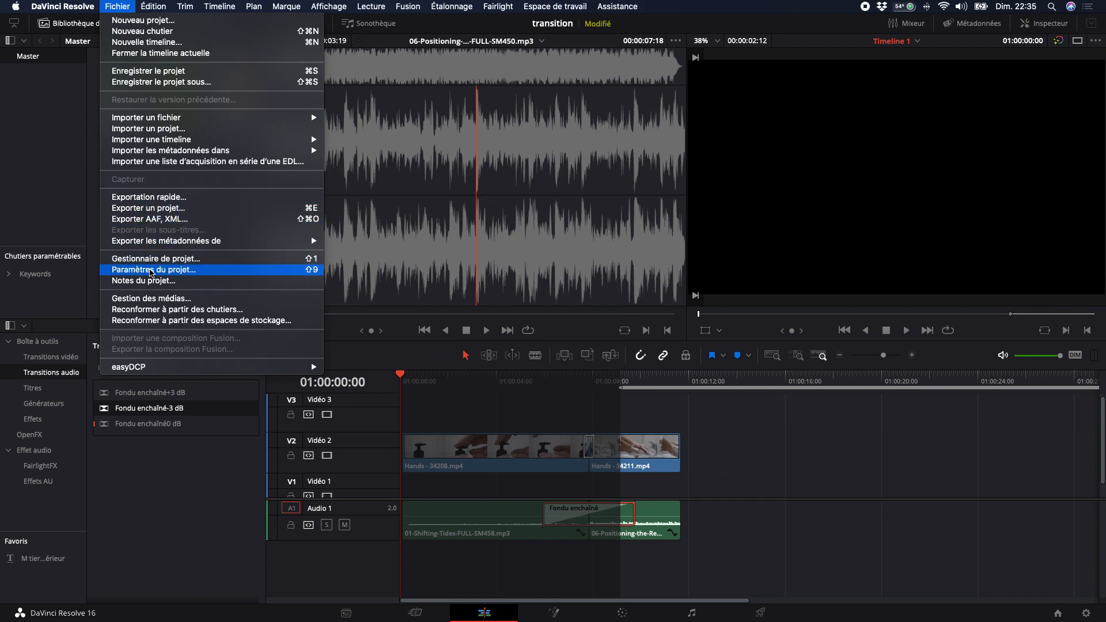
left_click(29, 173)
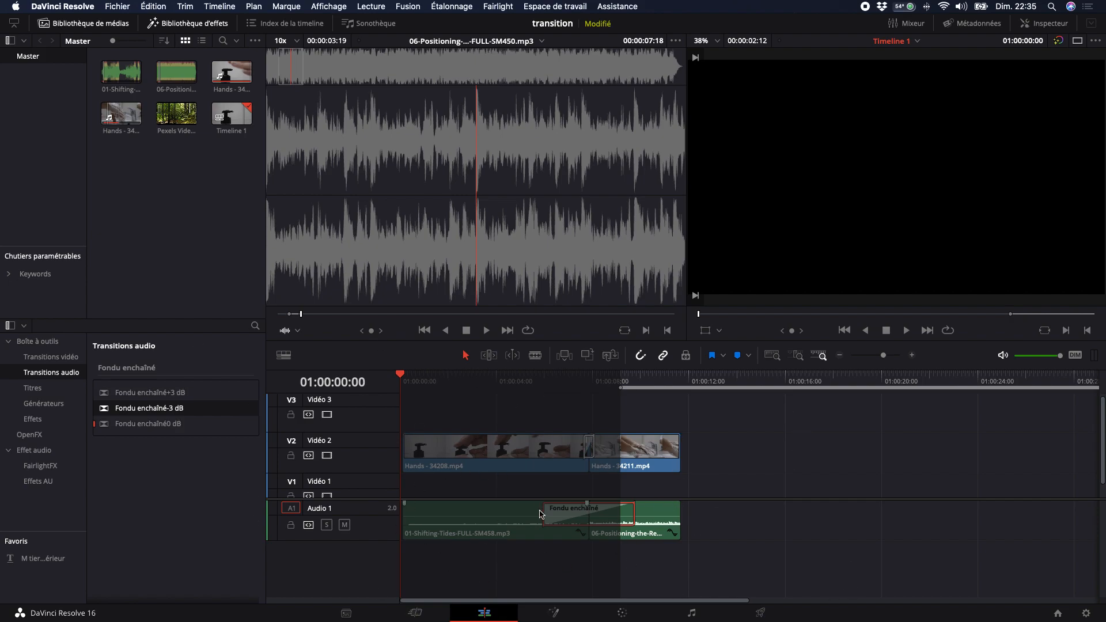
left_click(754, 599)
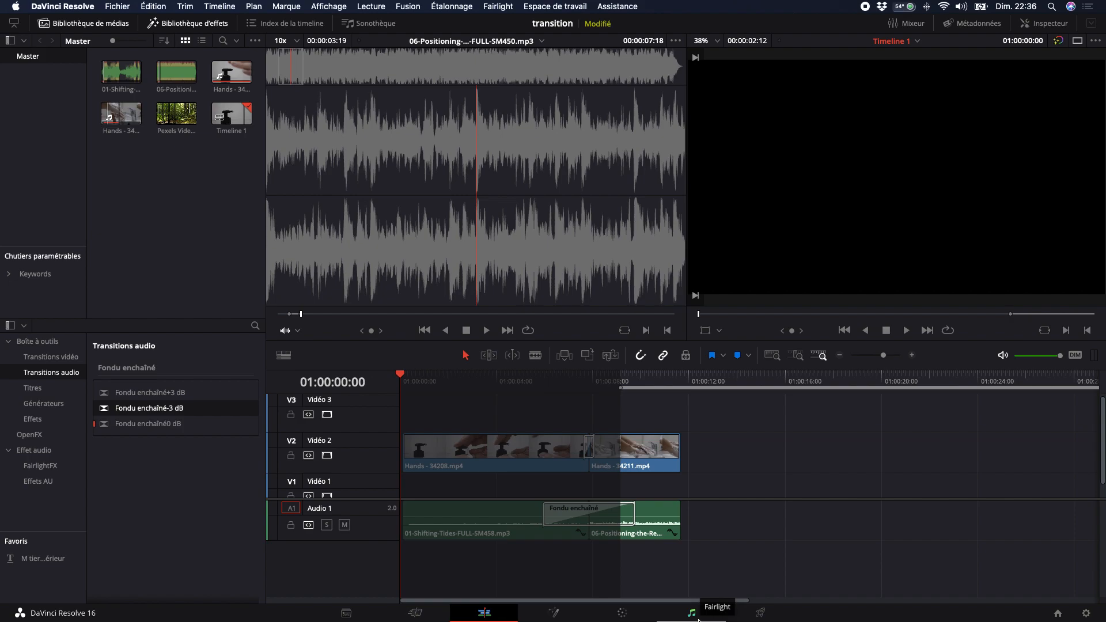
Switch to the Deliver page and name the export file "exportation sur davinci".
left_click(763, 609)
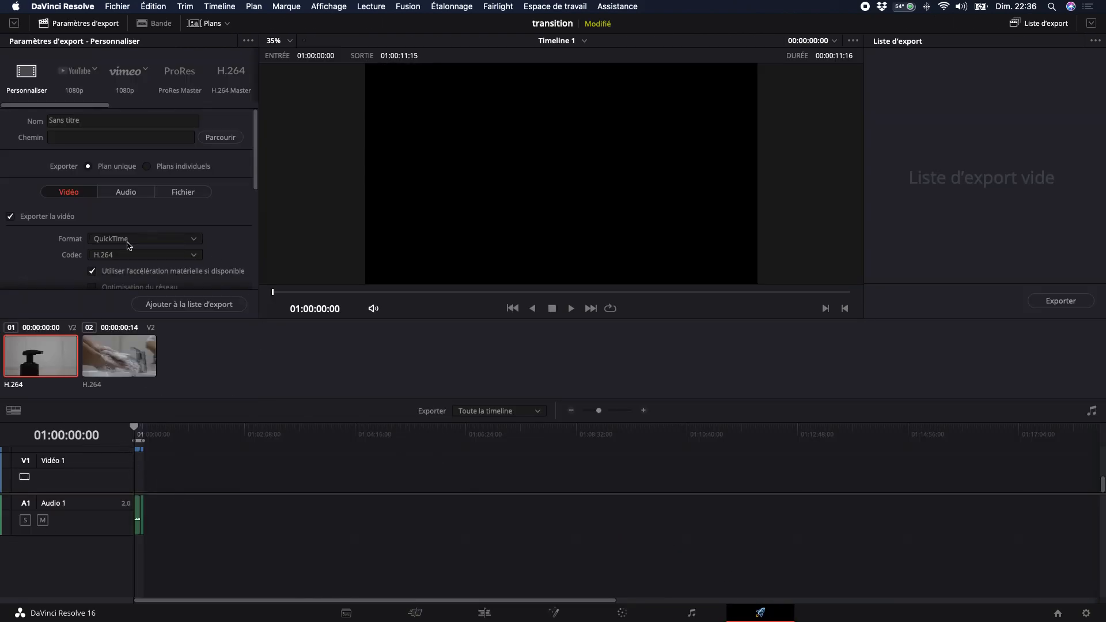
left_click(94, 119)
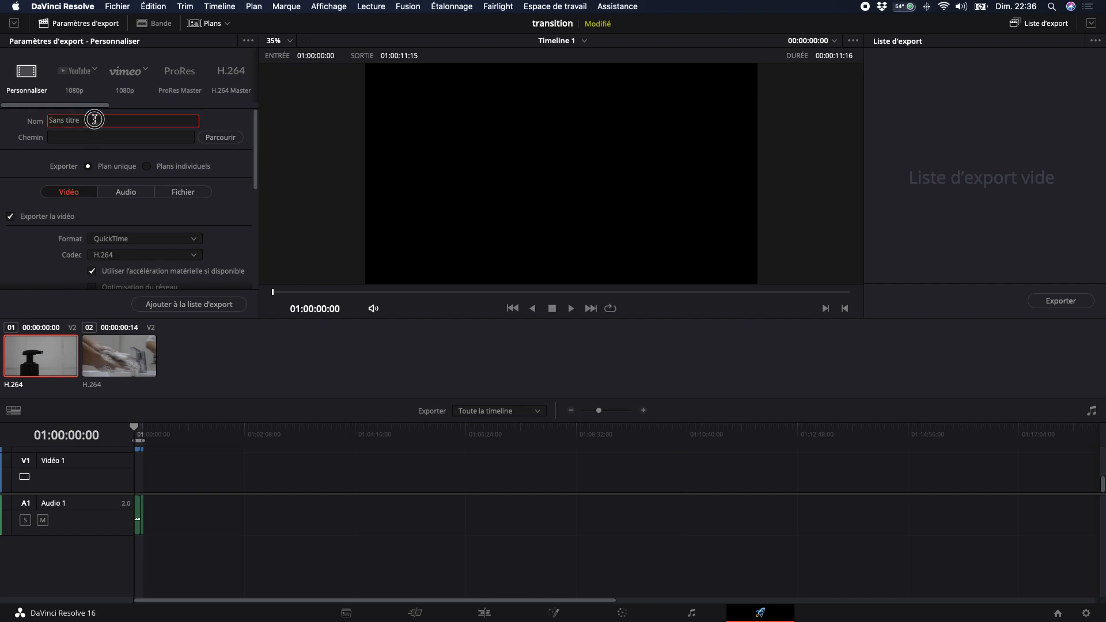
triple_click(94, 120)
type("exportation sur davinci")
Create a folder named "montage tutoriel" on the volume at 100% usage and set it as the export destination.
left_click(60, 138)
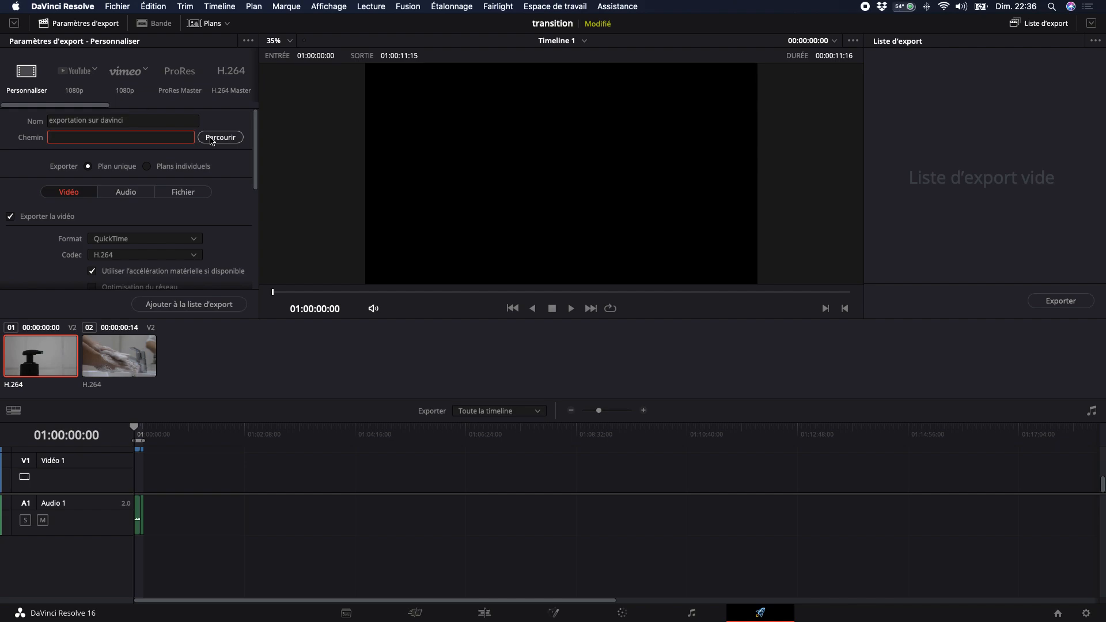
left_click(212, 140)
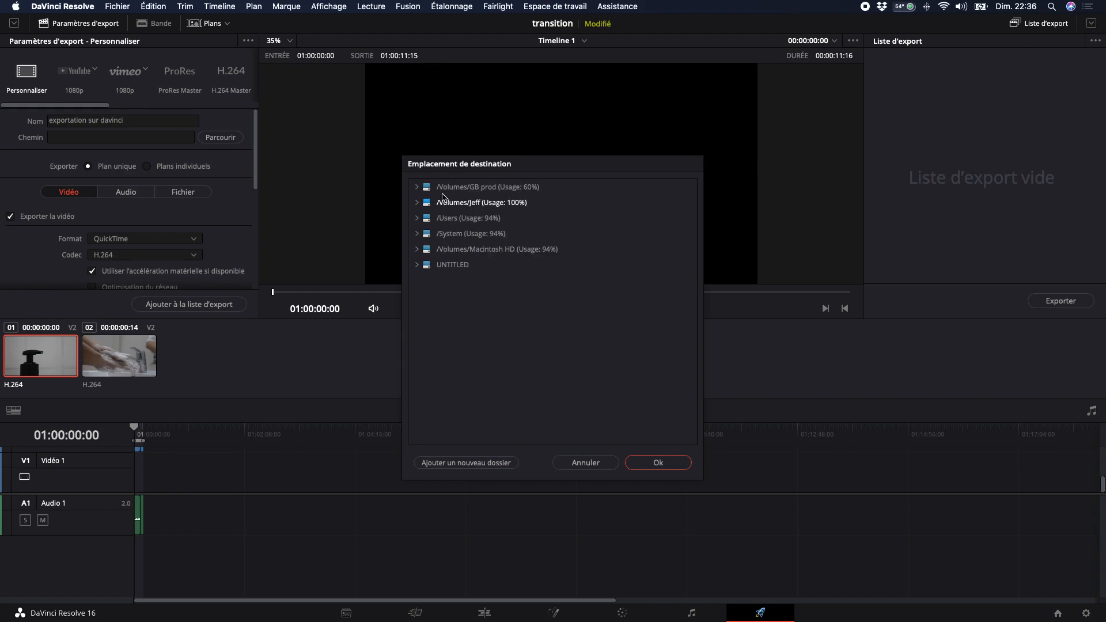
left_click(454, 205)
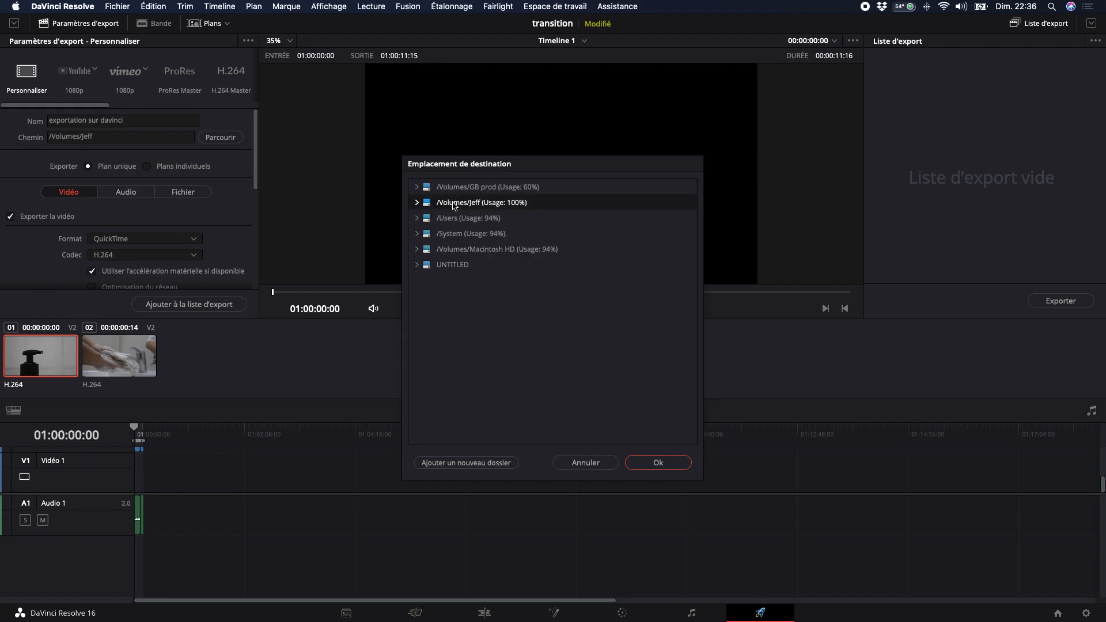
left_click(471, 462)
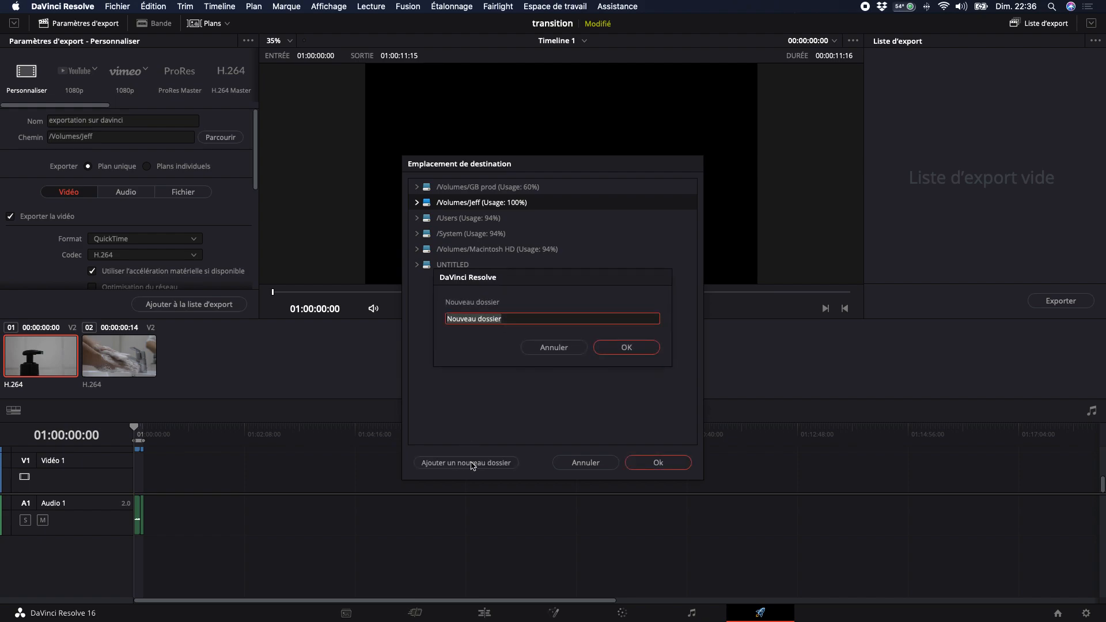
type("o")
key("BackSpace")
key("BackSpace")
key("BackSpace")
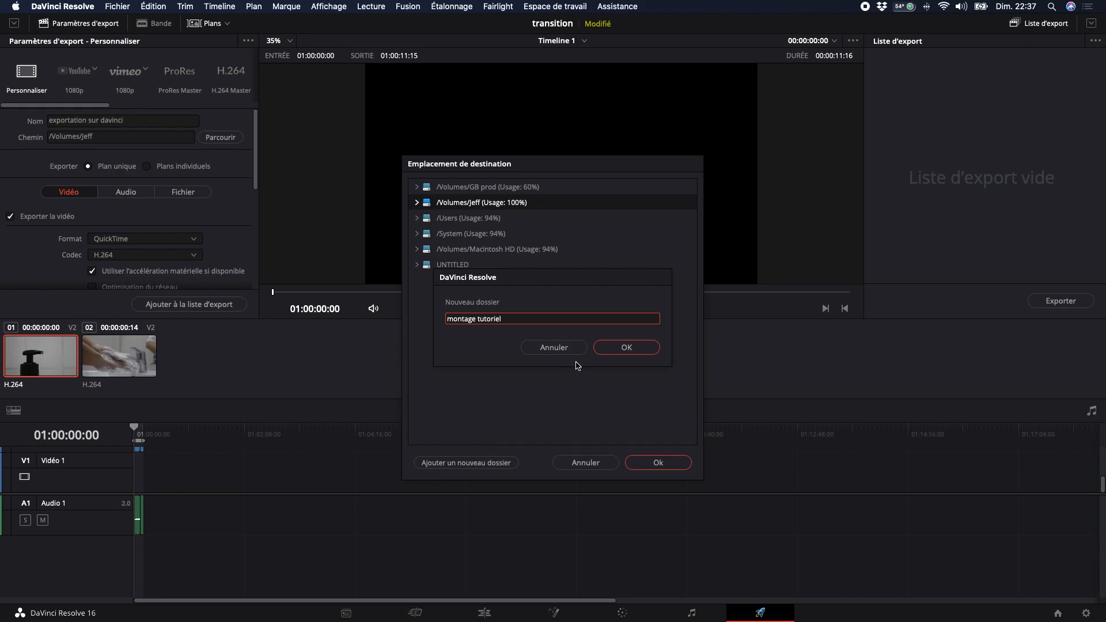
left_click(611, 349)
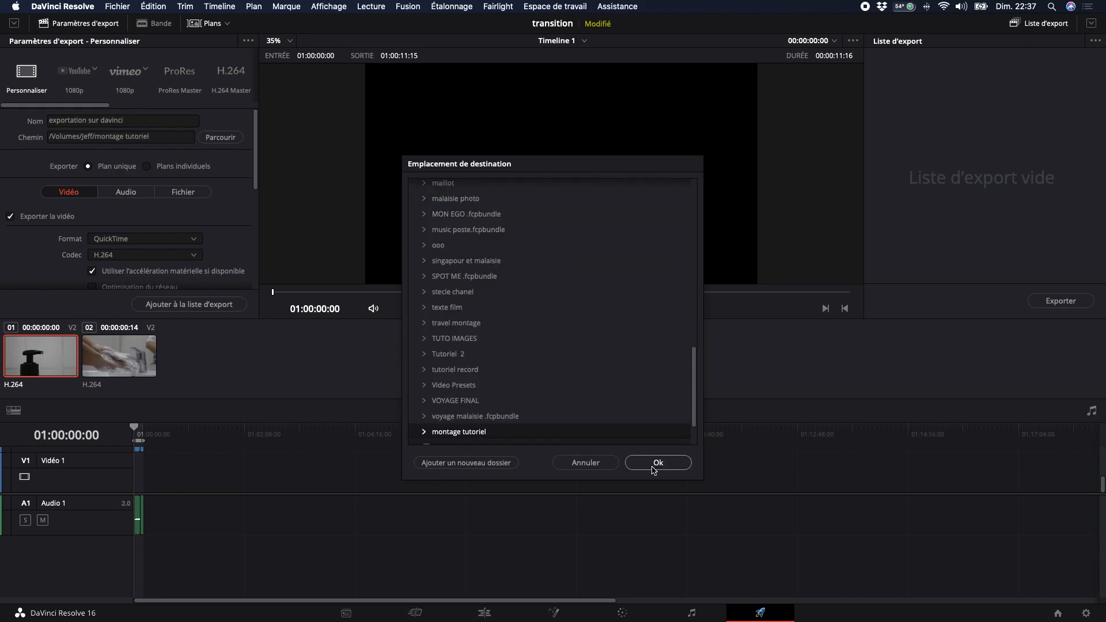
scroll(550, 369, "down", 3)
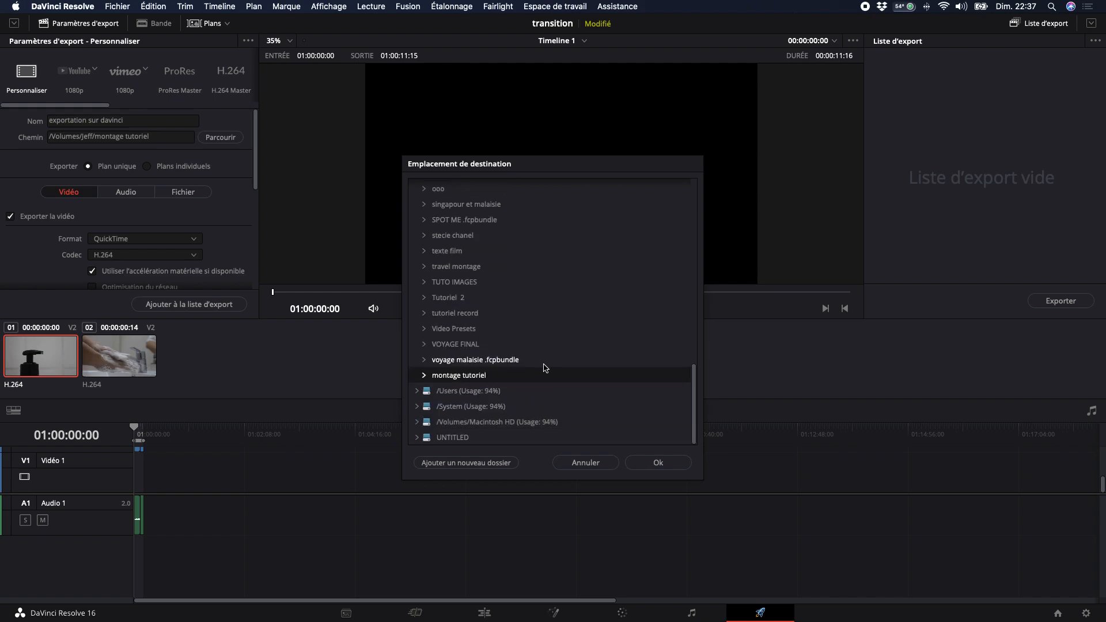
scroll(546, 367, "up", 5)
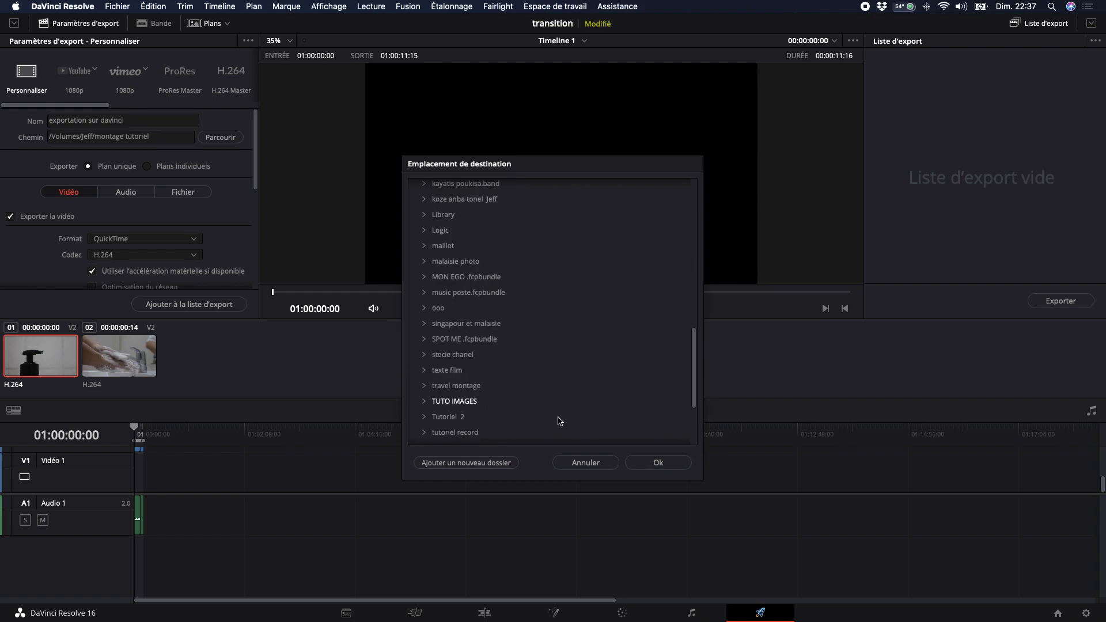
left_click(635, 464)
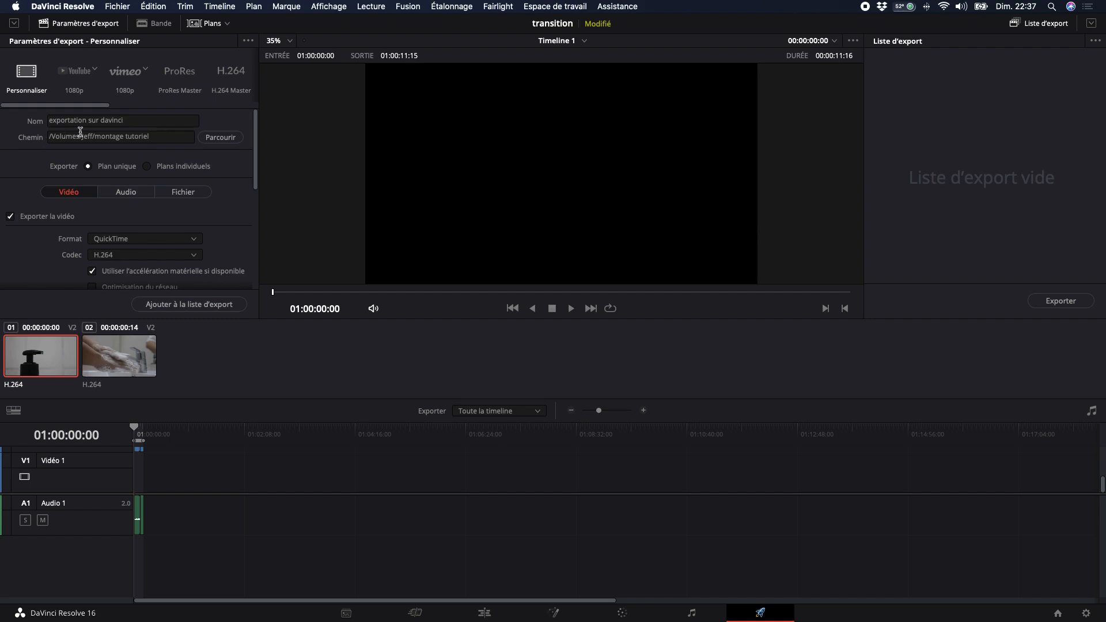
Check which codecs are available for the QuickTime video export.
scroll(138, 182, "down", 5)
scroll(147, 184, "up", 5)
scroll(152, 184, "down", 5)
scroll(151, 182, "up", 3)
left_click(136, 222)
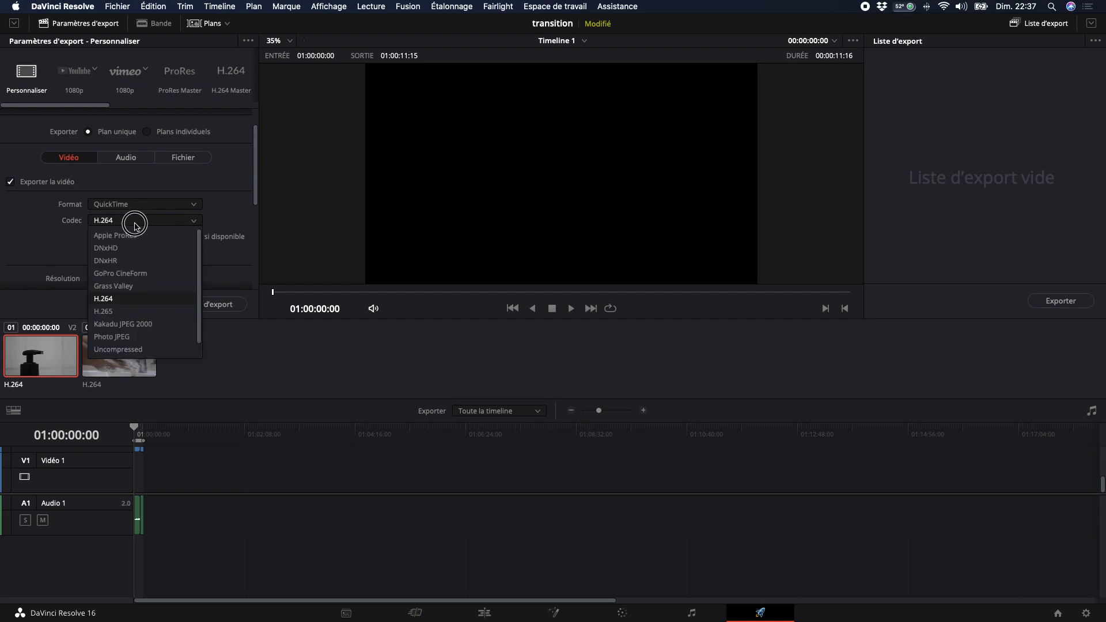
left_click(135, 223)
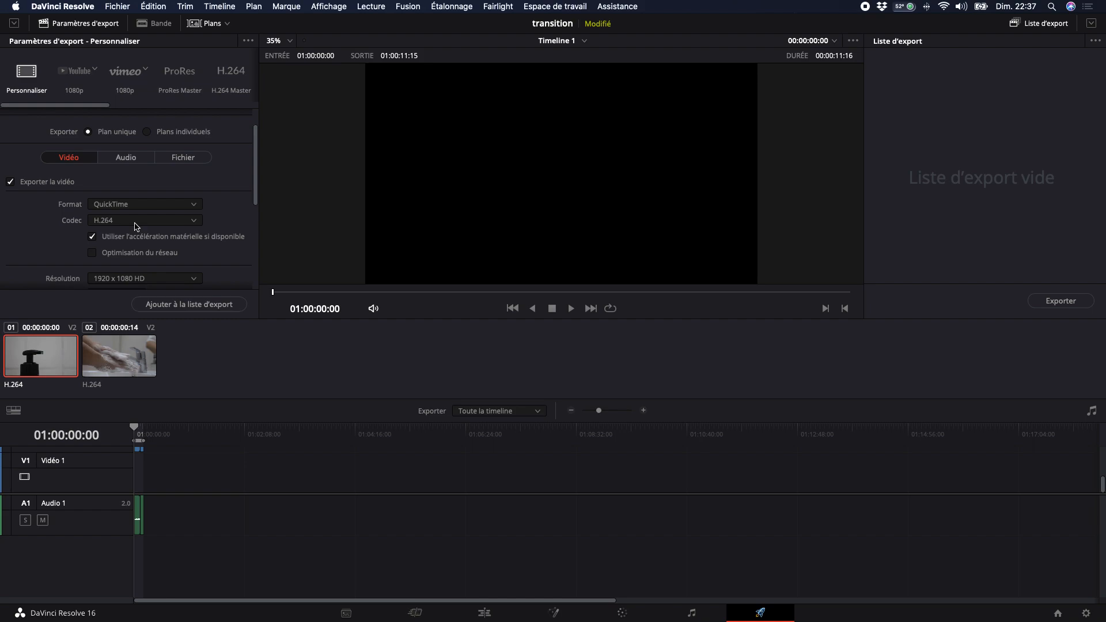
Check the available export resolutions and select 24 as the frame rate.
scroll(137, 225, "down", 3)
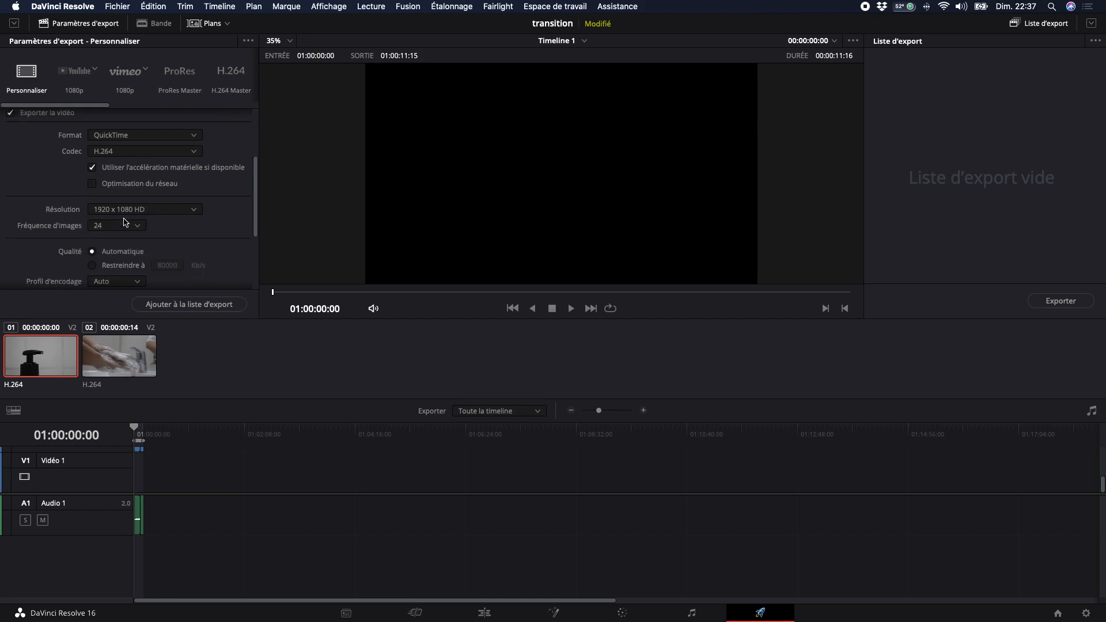
left_click(158, 212)
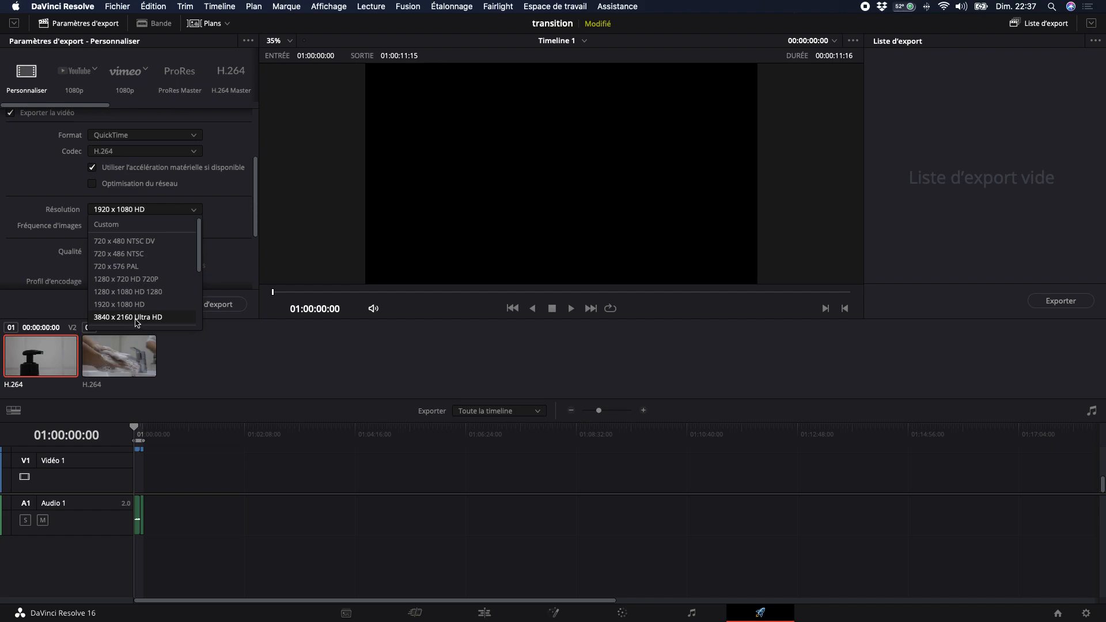
left_click(41, 179)
left_click(122, 227)
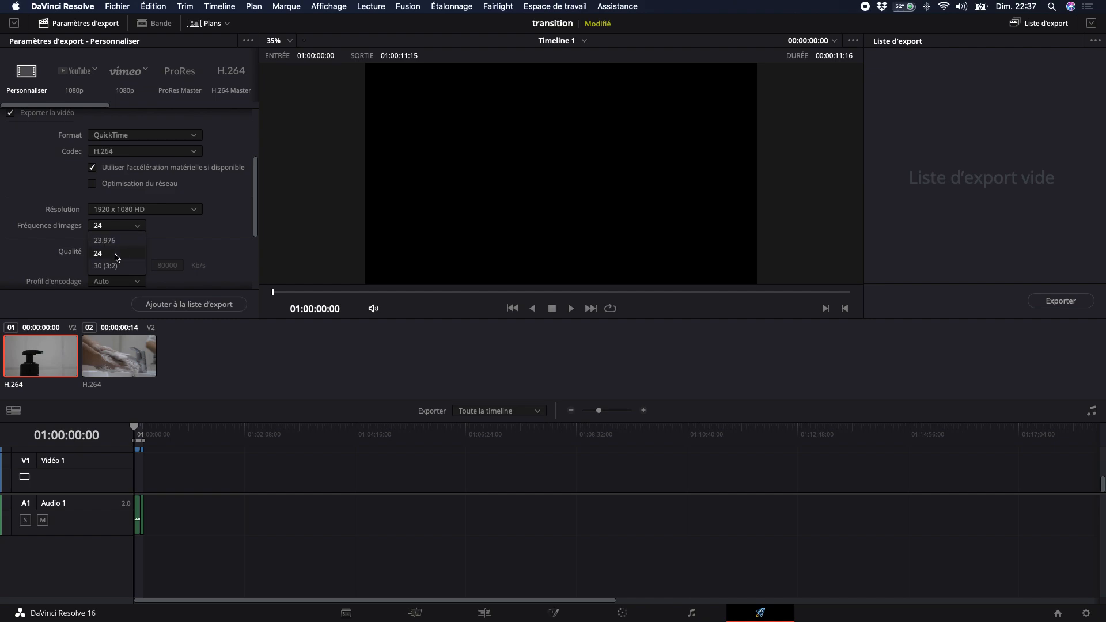
left_click(111, 256)
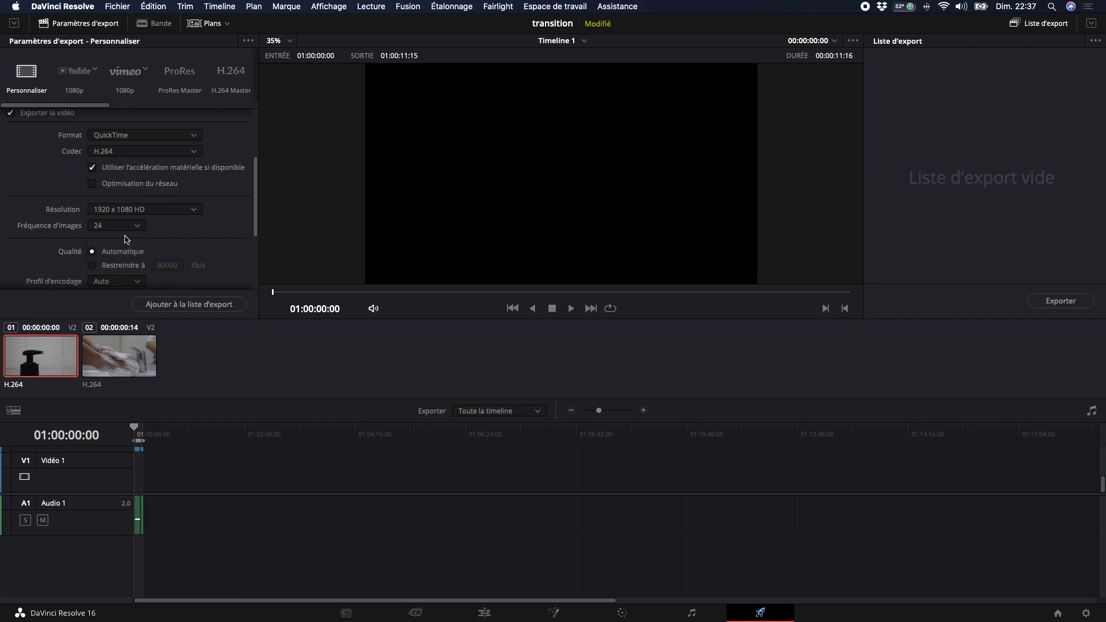
Examine the quality, encoding profile, keyframe and advanced settings of the video export.
scroll(128, 240, "down", 3)
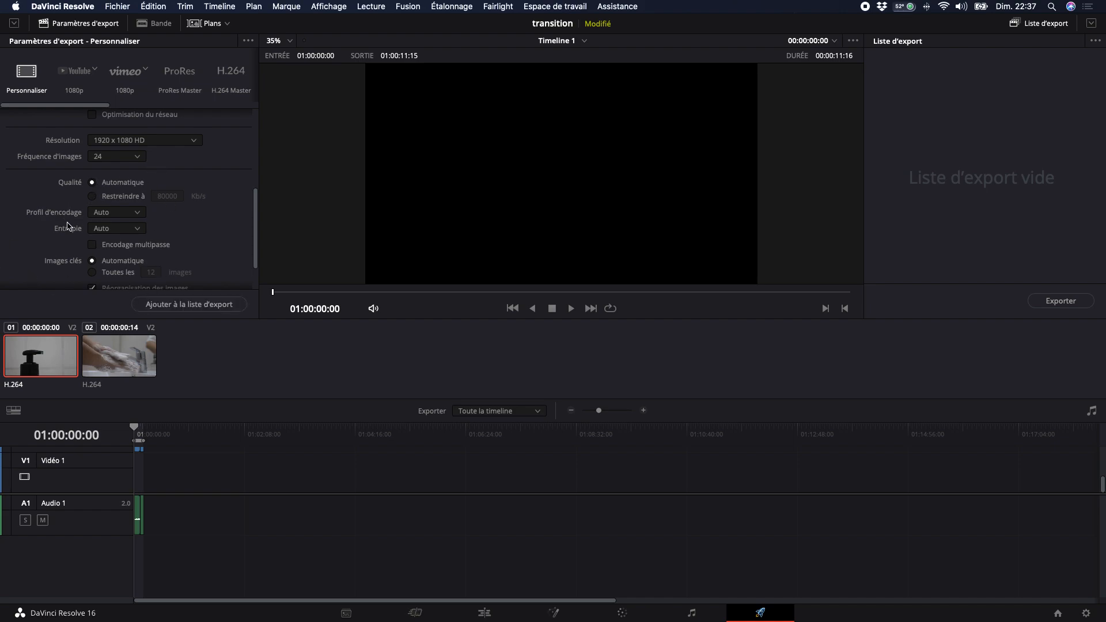
scroll(118, 242, "down", 2)
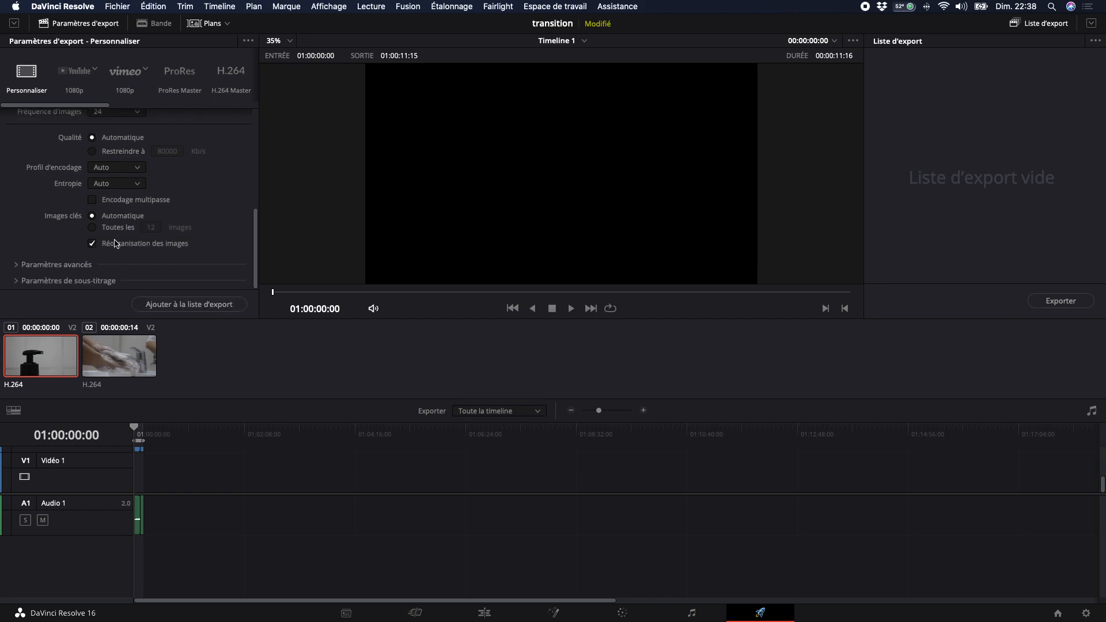
left_click(18, 266)
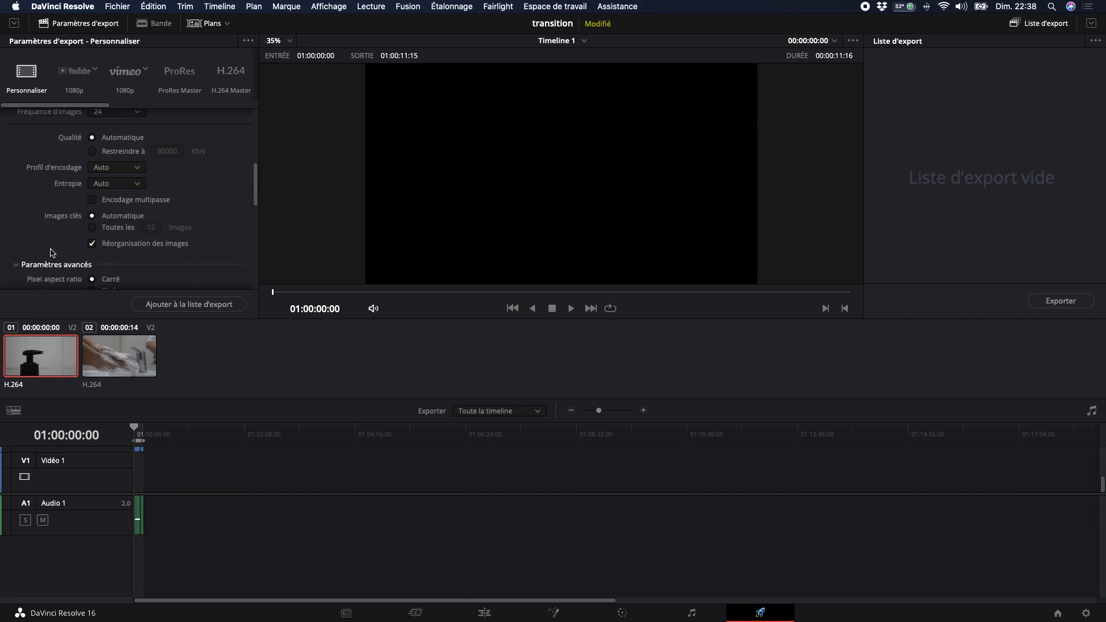
scroll(98, 231, "down", 4)
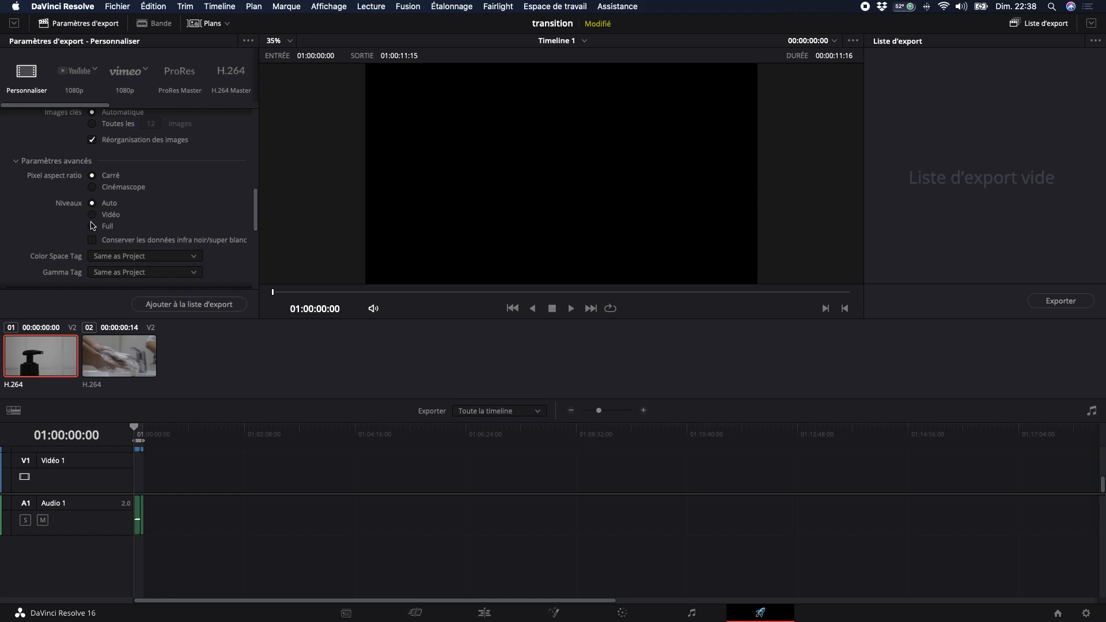
scroll(113, 236, "down", 4)
scroll(95, 159, "up", 4)
scroll(97, 160, "down", 10)
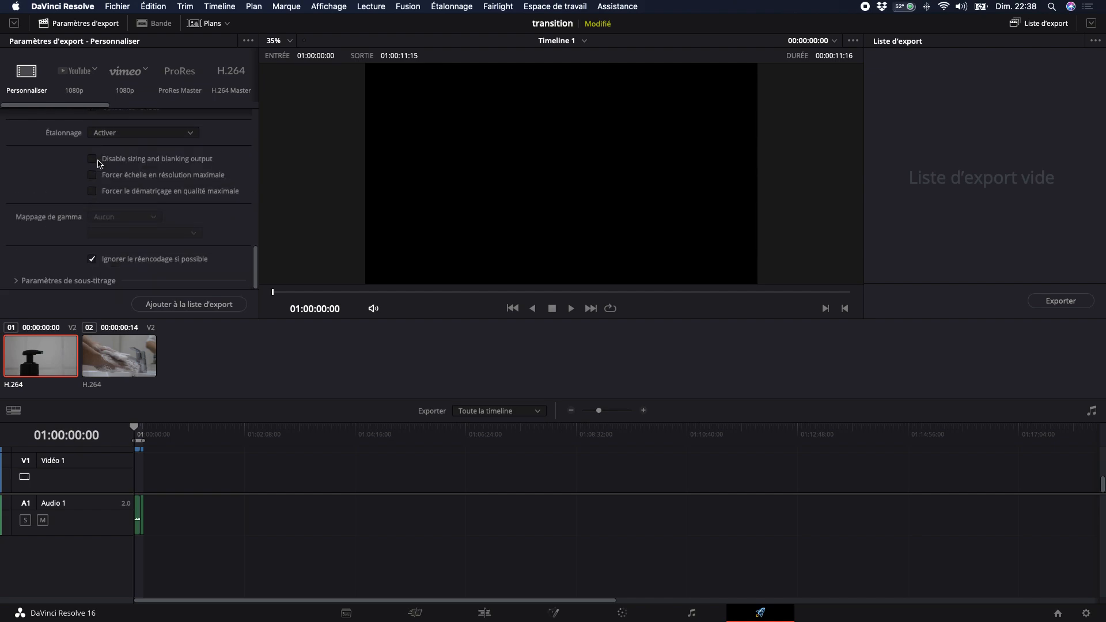
scroll(117, 197, "up", 8)
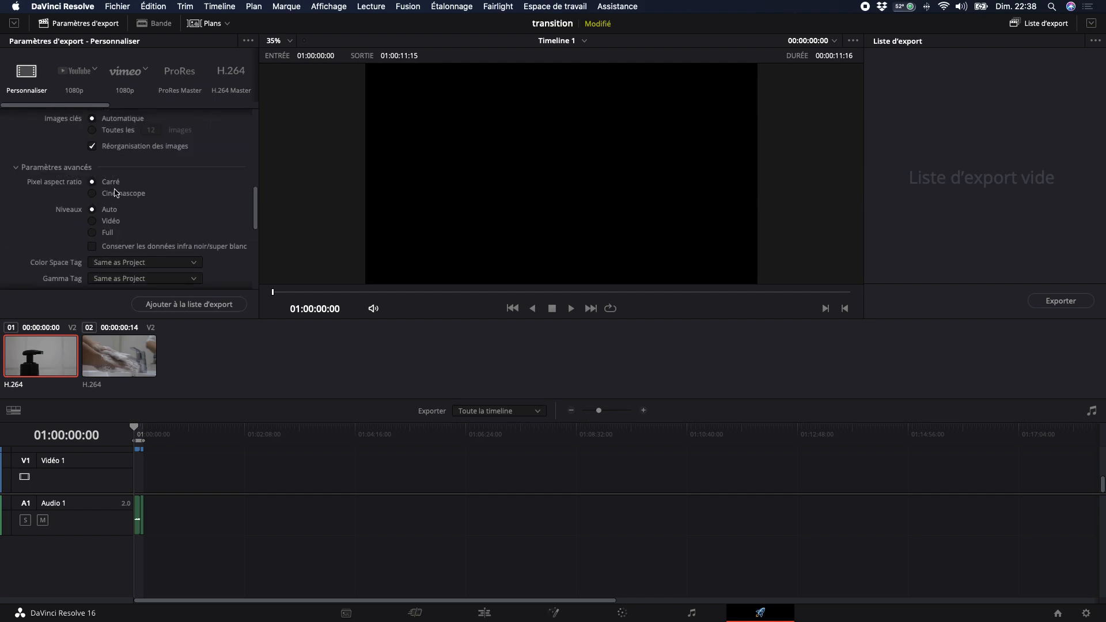
scroll(126, 196, "down", 6)
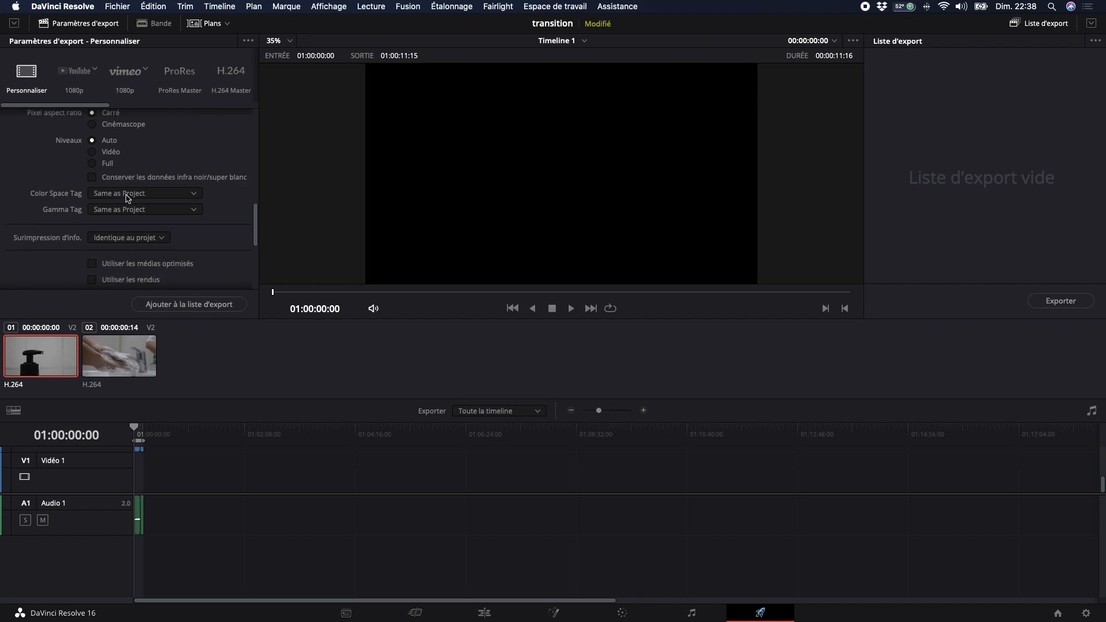
scroll(125, 196, "up", 8)
left_click(18, 203)
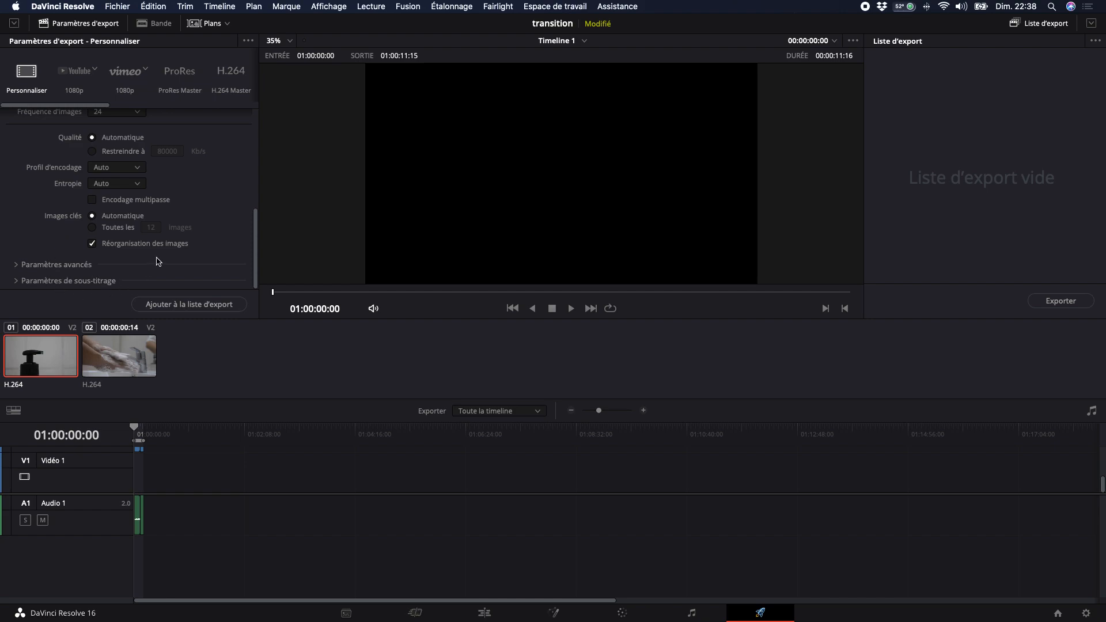
Add the configured timeline export to the render queue and try to render it.
left_click(225, 306)
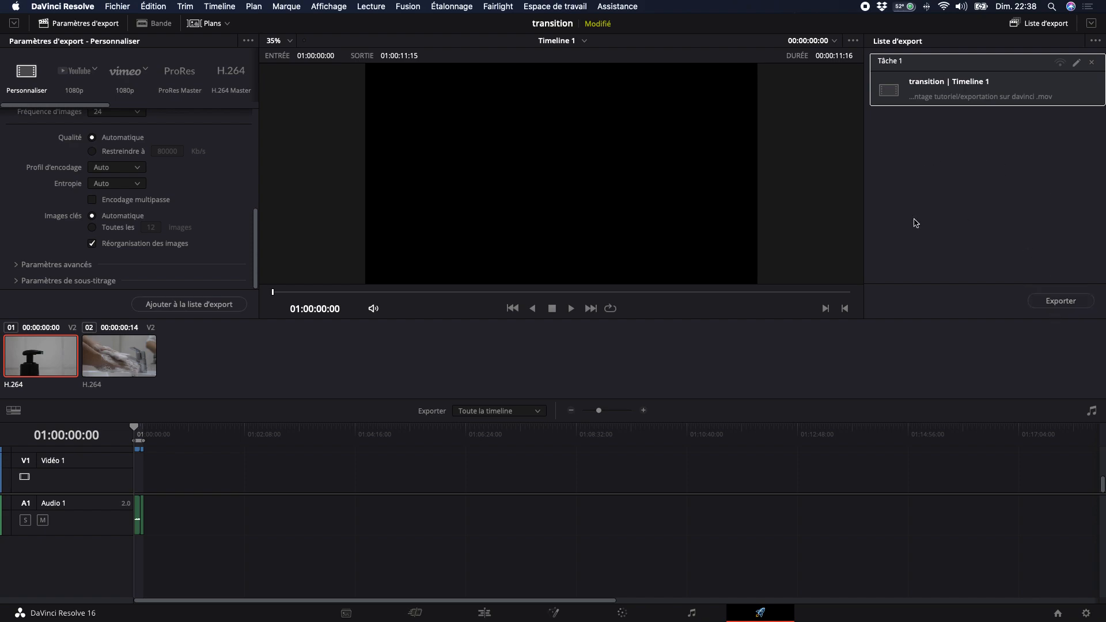
left_click(1038, 307)
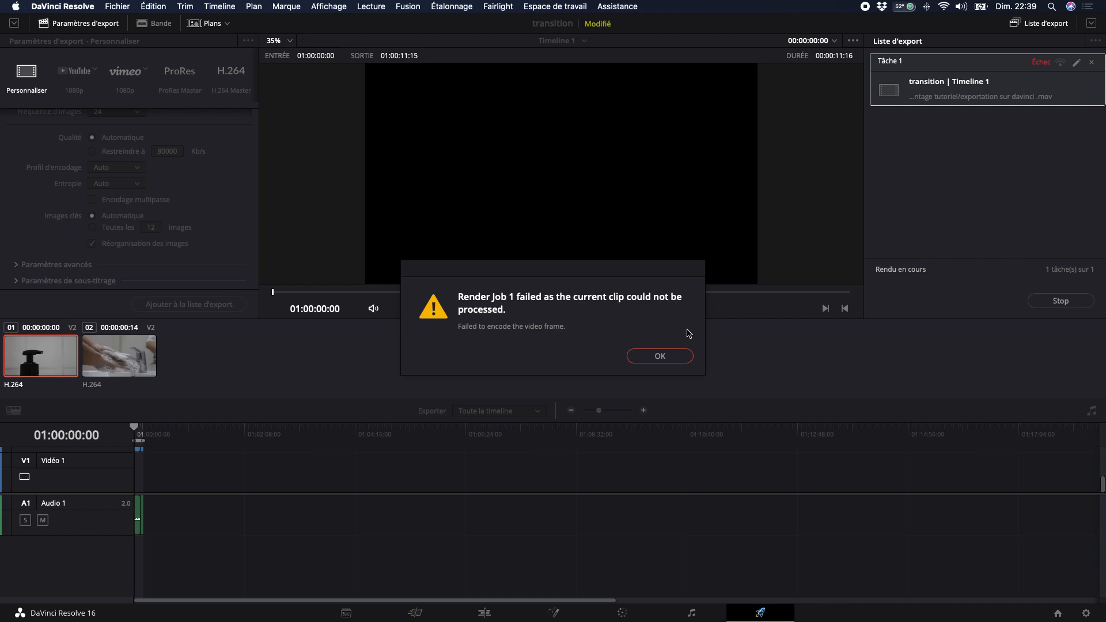
left_click(649, 354)
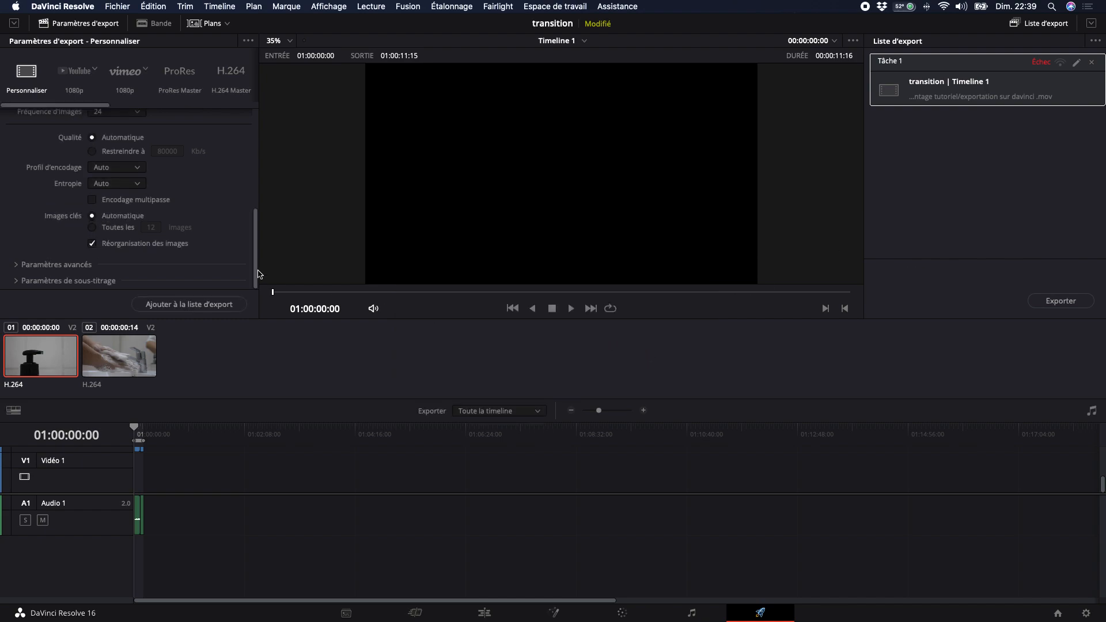
scroll(95, 165, "up", 5)
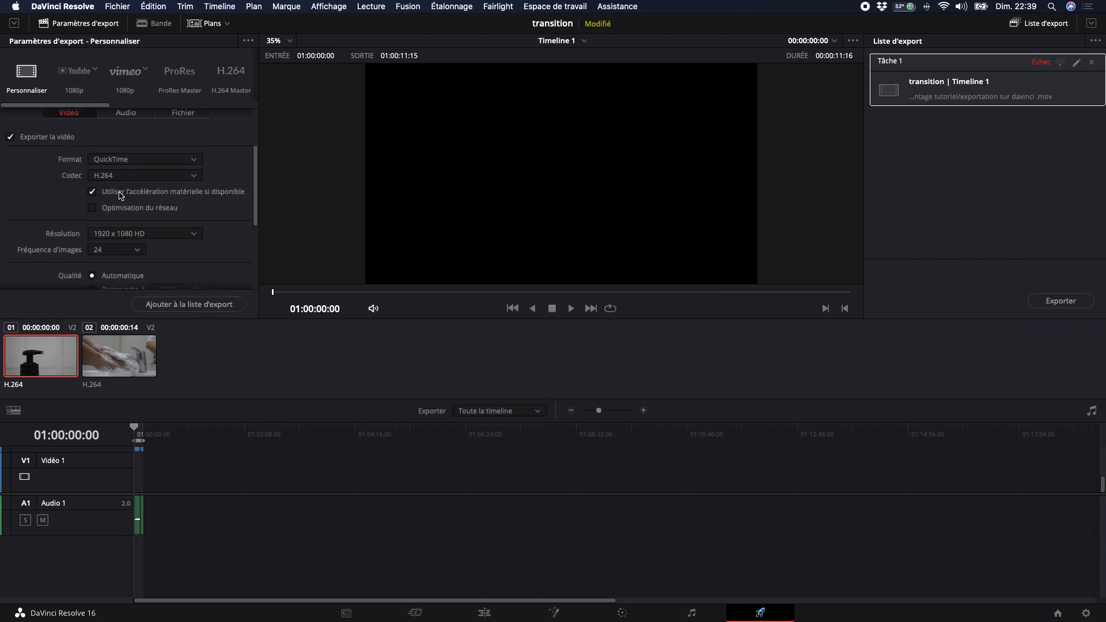
scroll(149, 183, "up", 3)
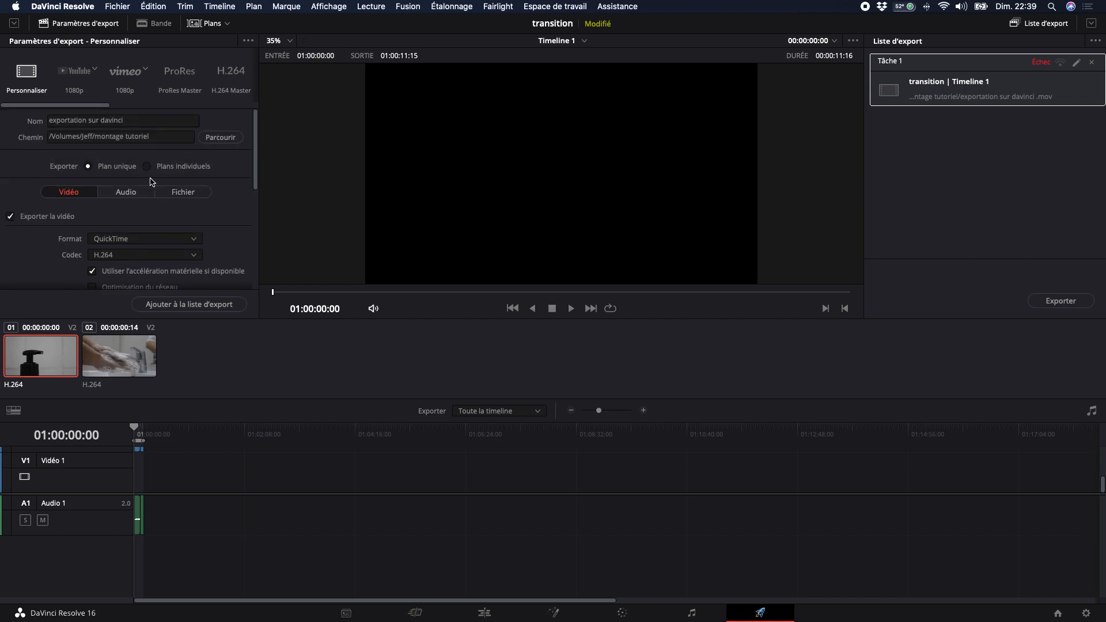
scroll(184, 243, "down", 8)
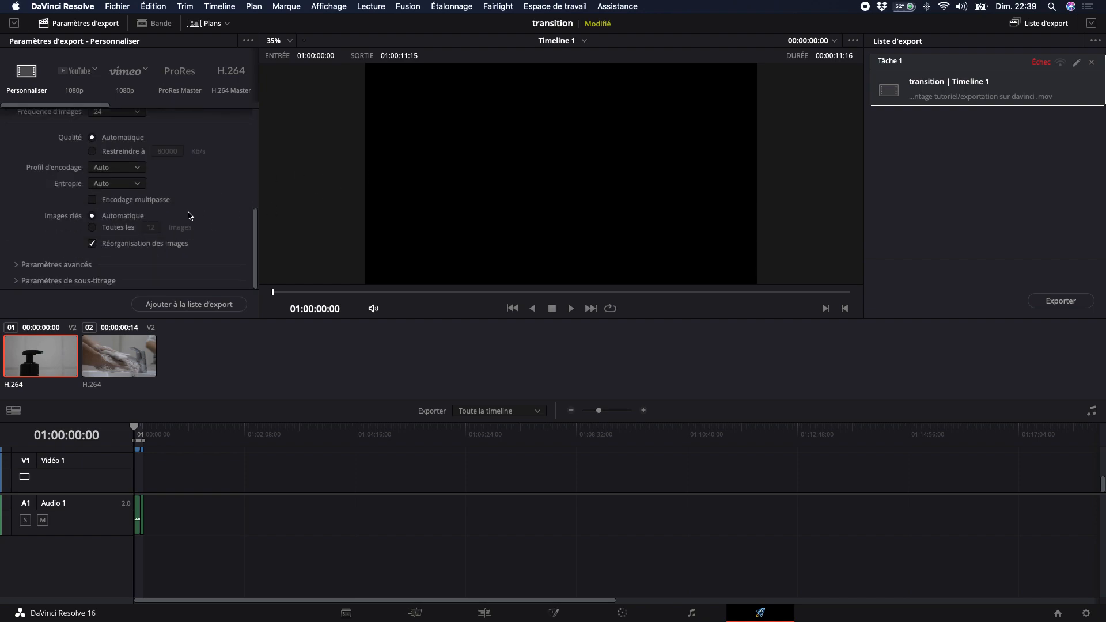
Open the failed render job for editing and review its format, codec, resolution and encoding settings.
left_click(1077, 64)
scroll(124, 182, "up", 5)
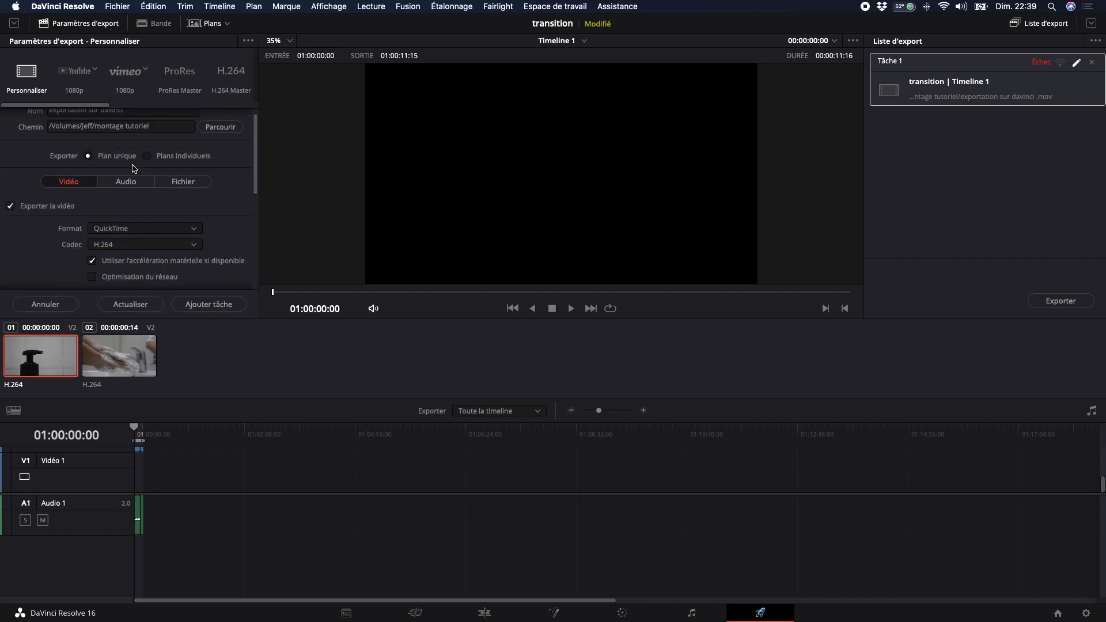
scroll(120, 189, "down", 8)
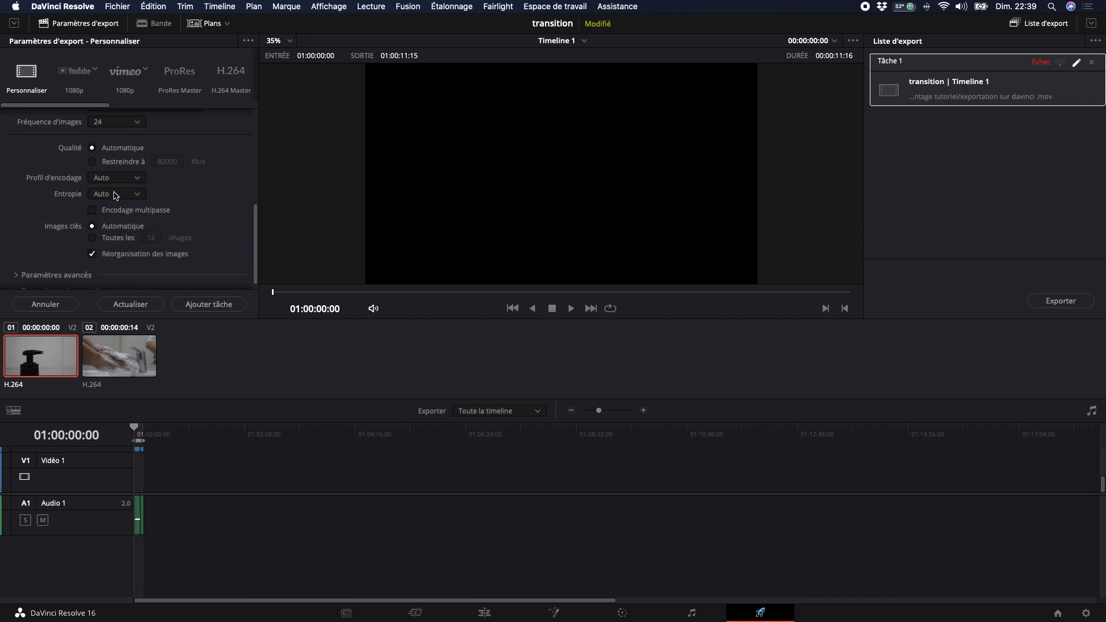
scroll(118, 192, "up", 2)
left_click(133, 181)
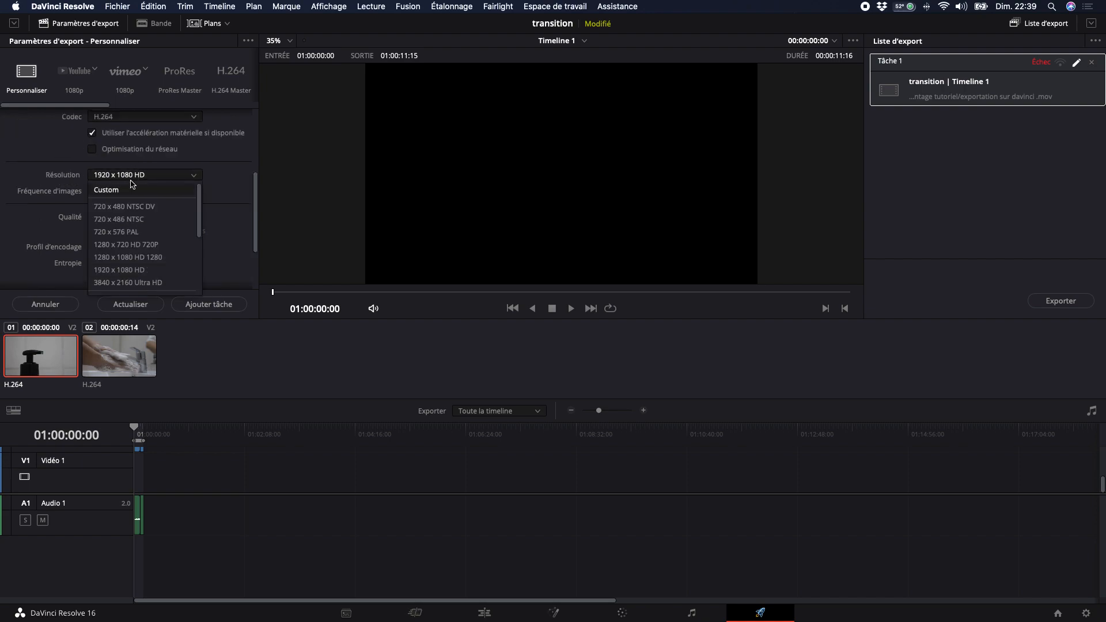
left_click(133, 185)
scroll(141, 185, "down", 3)
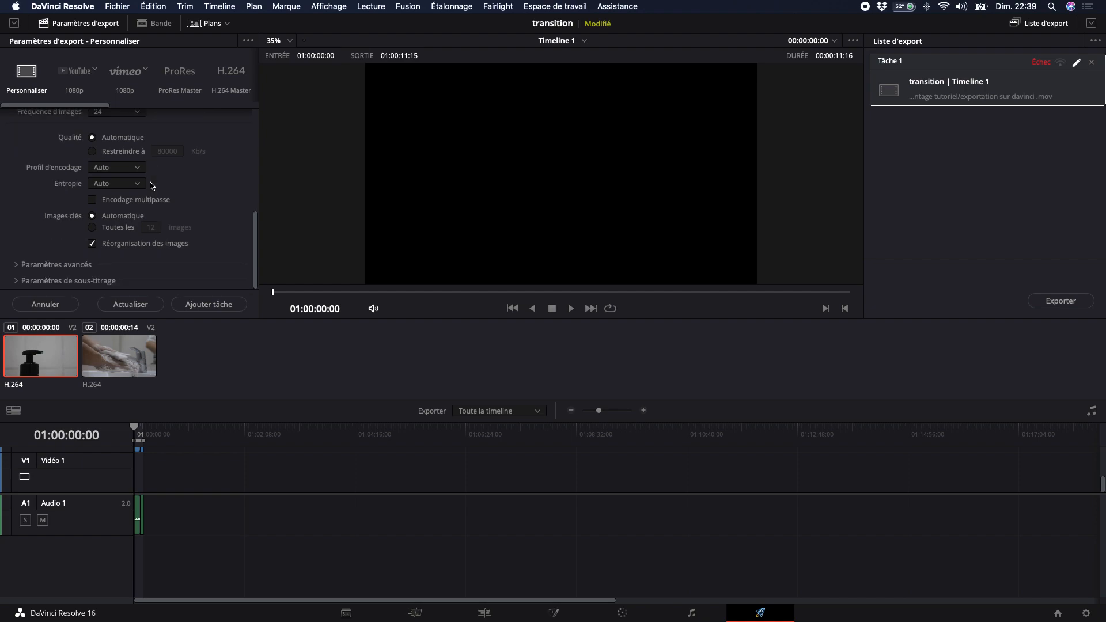
Update the render job, replacing the existing file of the same name, and try to render it again.
left_click(147, 306)
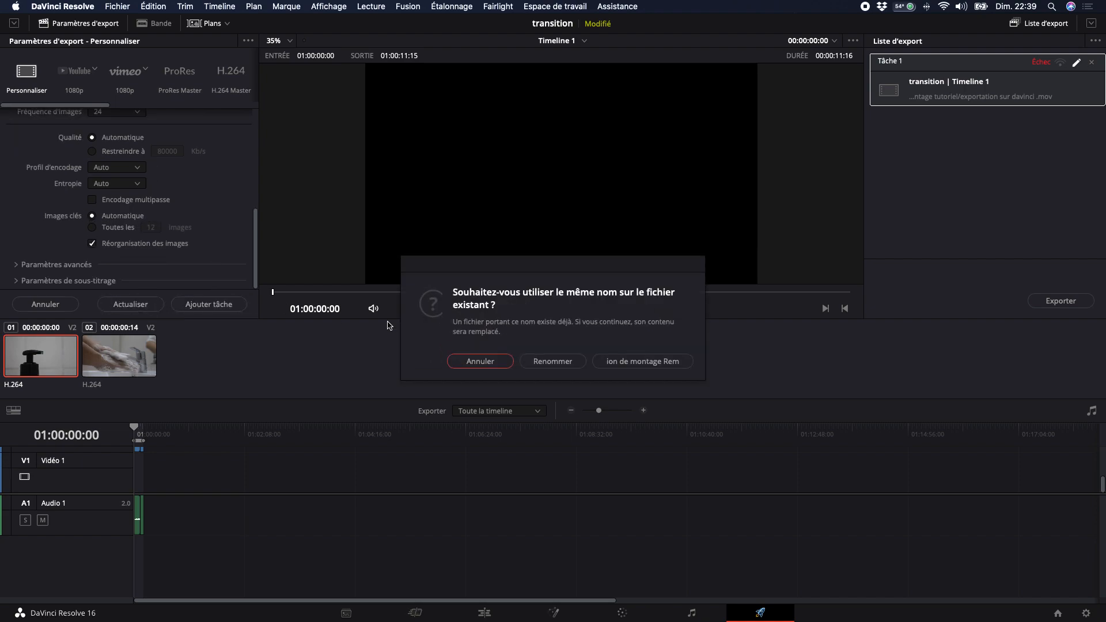
left_click(599, 362)
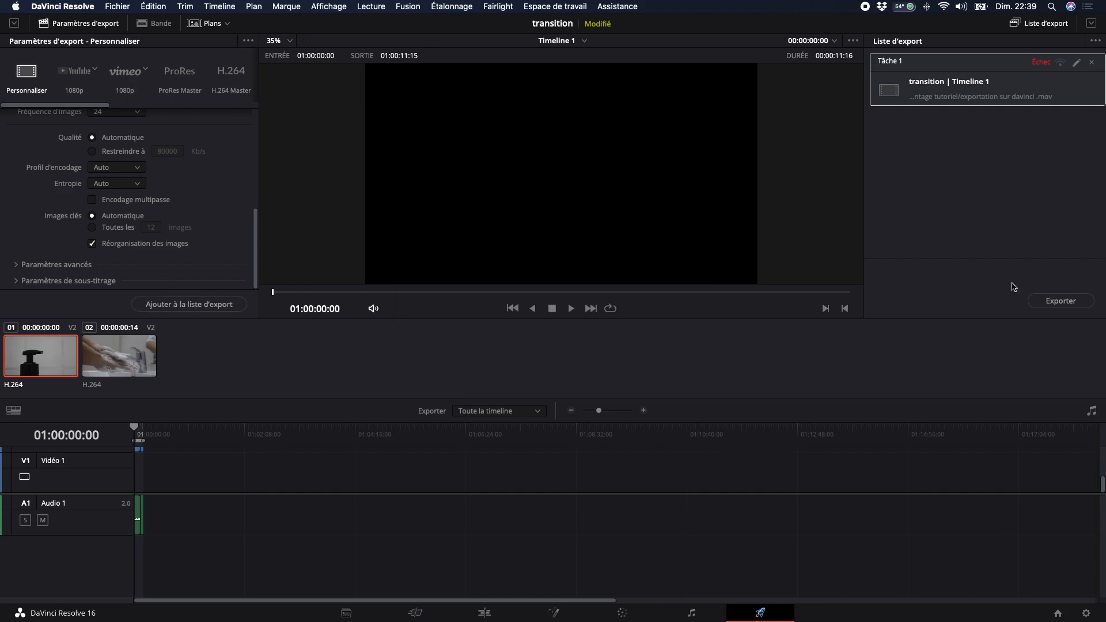
left_click(1052, 302)
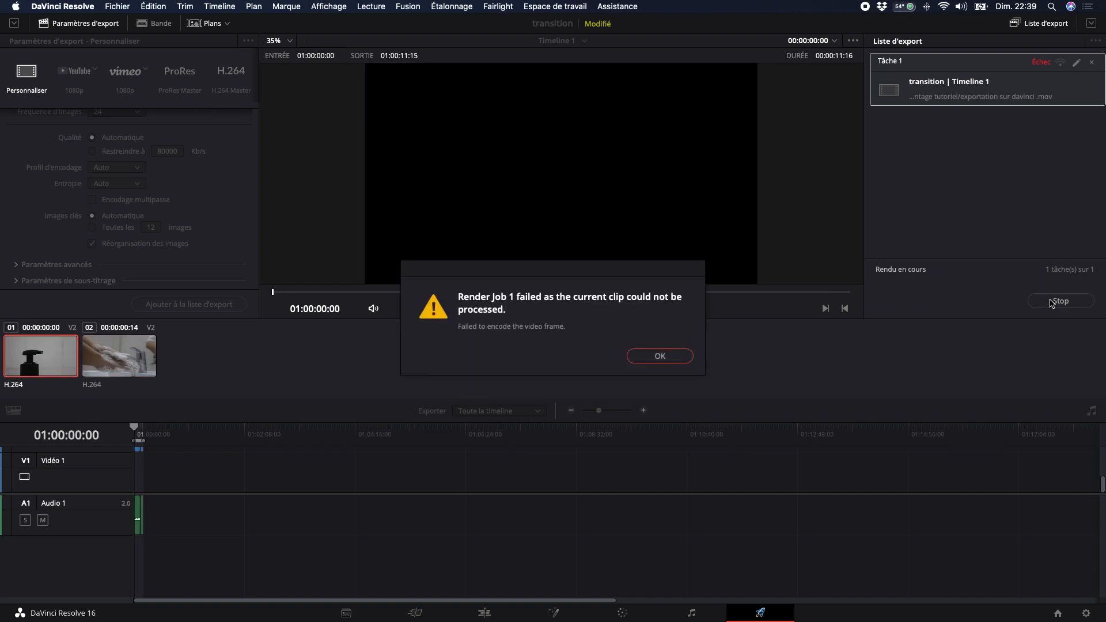
left_click(661, 356)
Switch the export to the YouTube 1080p preset, name the file "davinci" and check the preset's available resolutions.
scroll(154, 188, "up", 5)
scroll(154, 188, "up", 3)
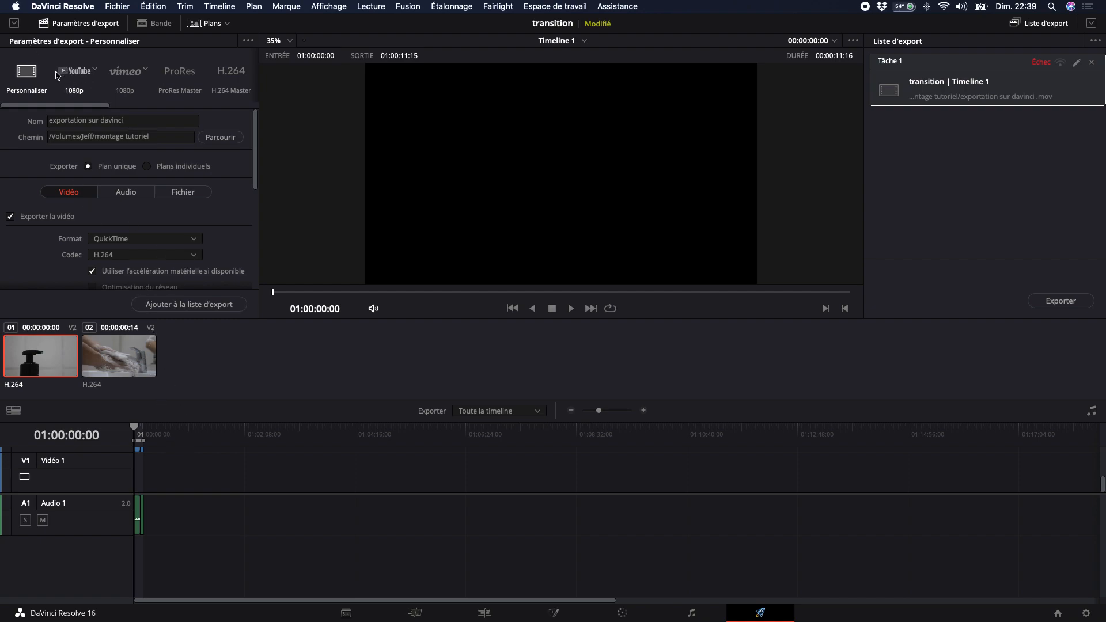
left_click(27, 74)
left_click(72, 74)
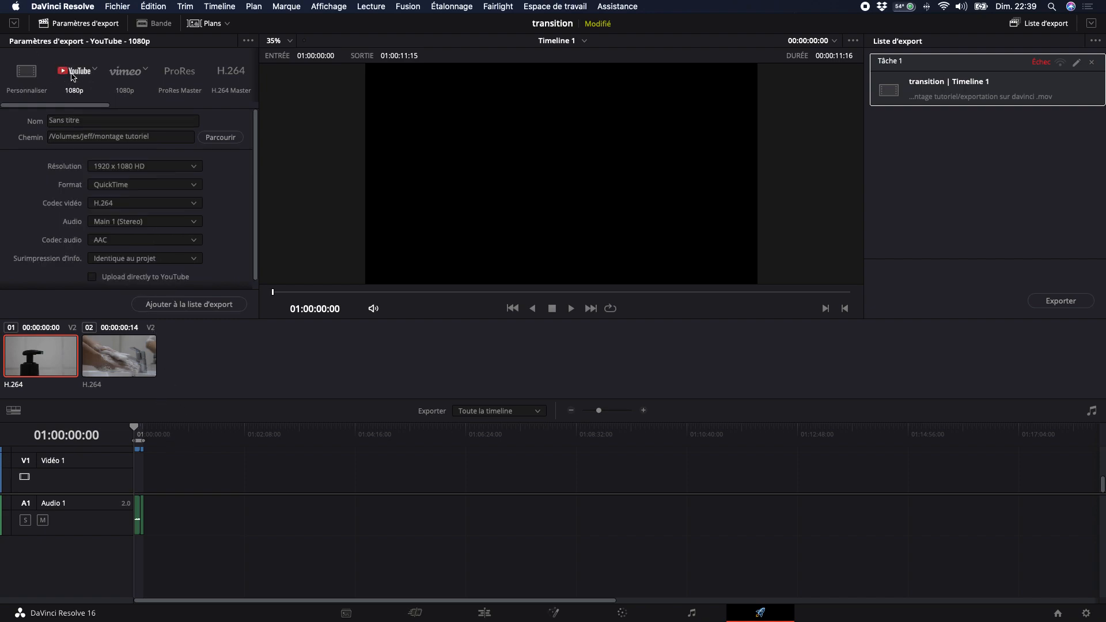
scroll(122, 213, "down", 1)
scroll(122, 121, "up", 2)
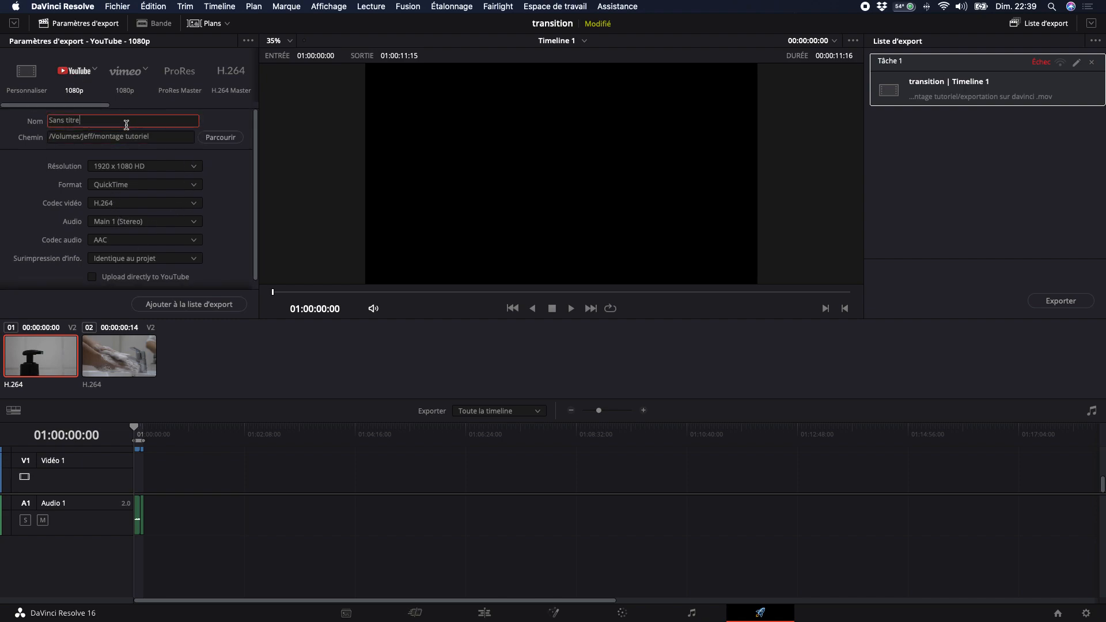
triple_click(108, 123)
type("davinci")
left_click(95, 73)
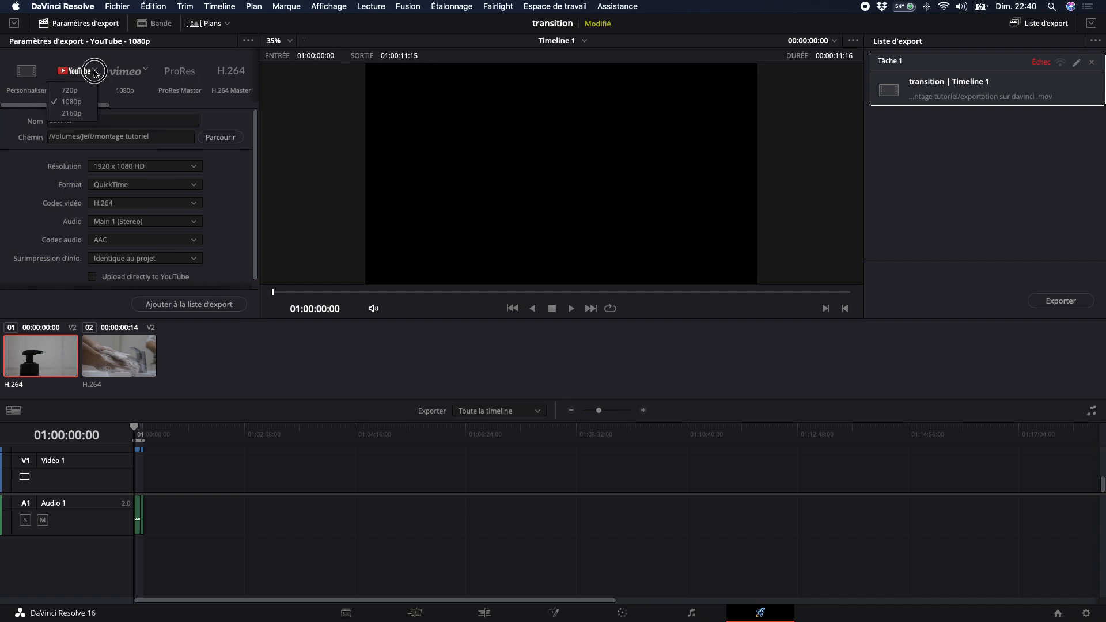
left_click(94, 71)
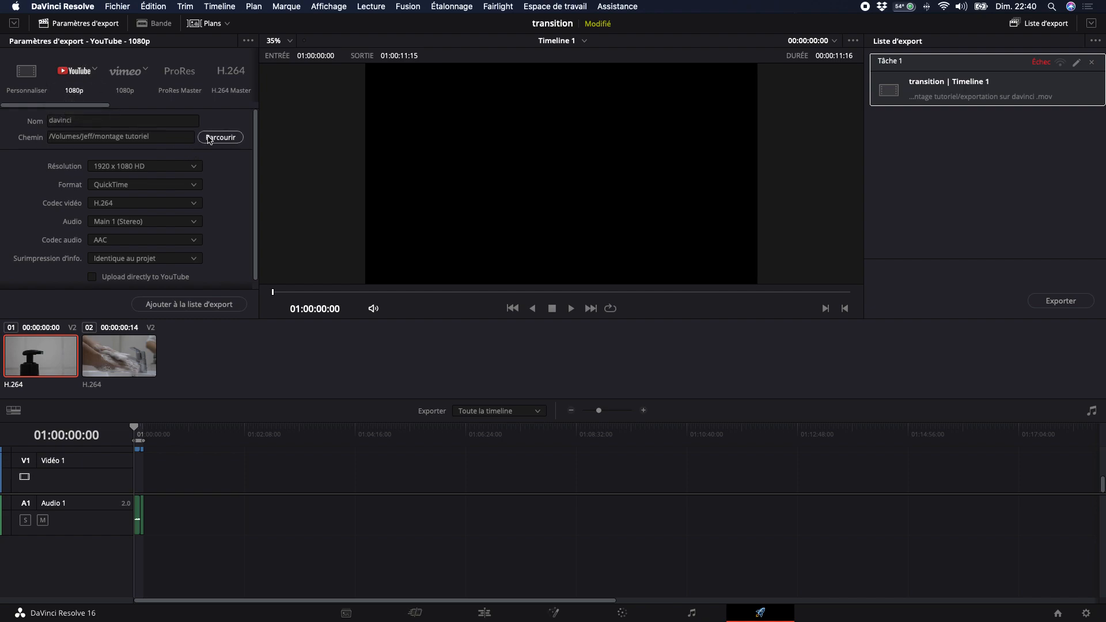
Add the YouTube export to the render queue, remove the failed custom job and try to render.
left_click(204, 304)
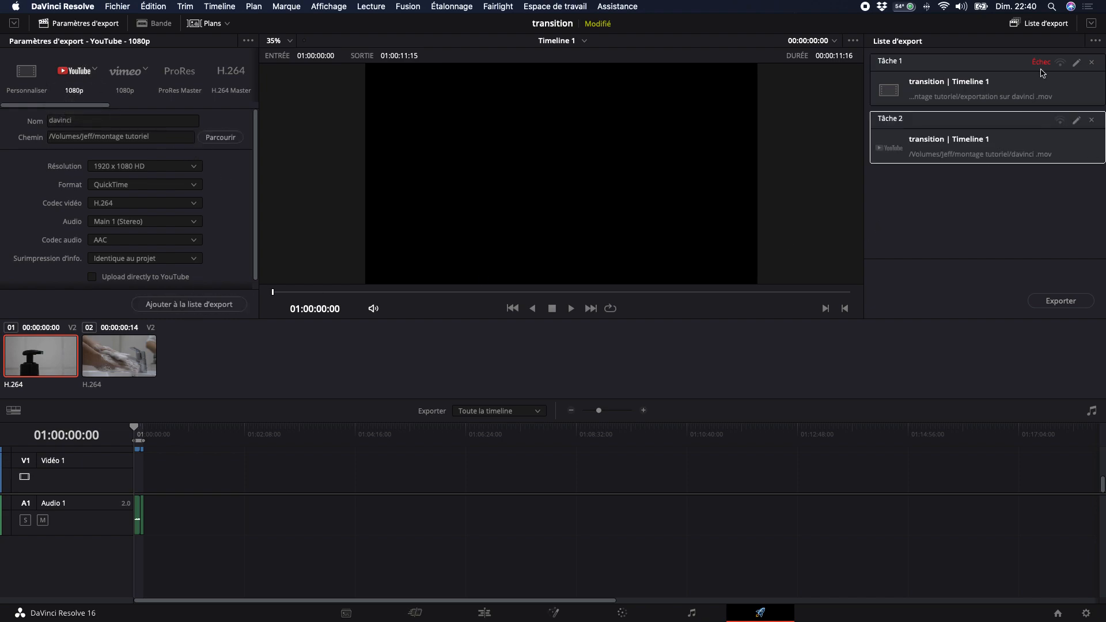
left_click(1091, 62)
left_click(1053, 301)
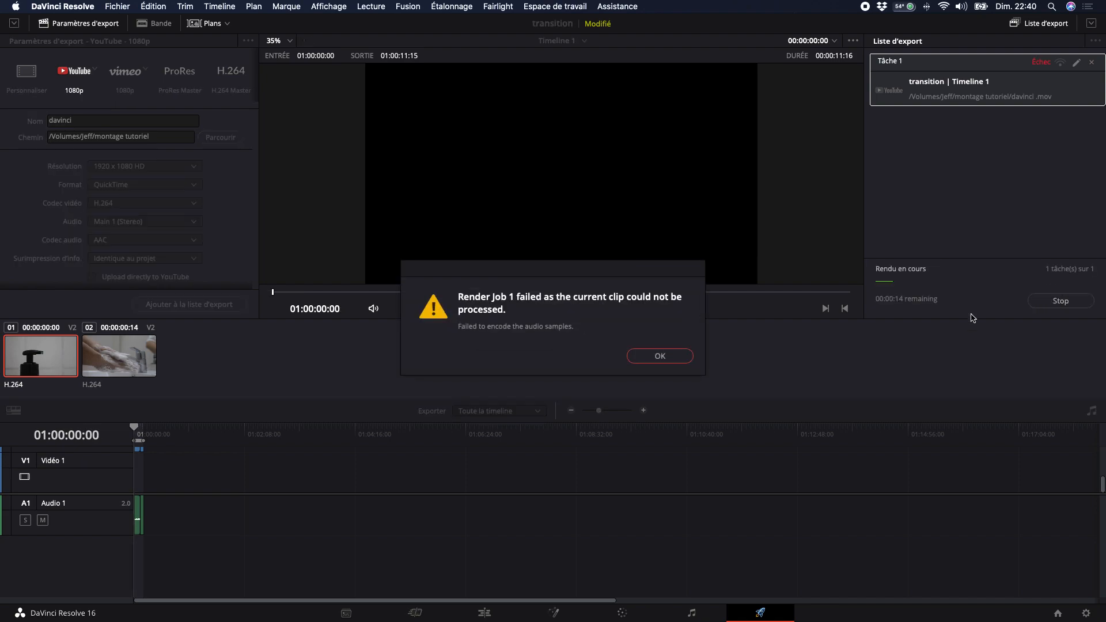
left_click(657, 357)
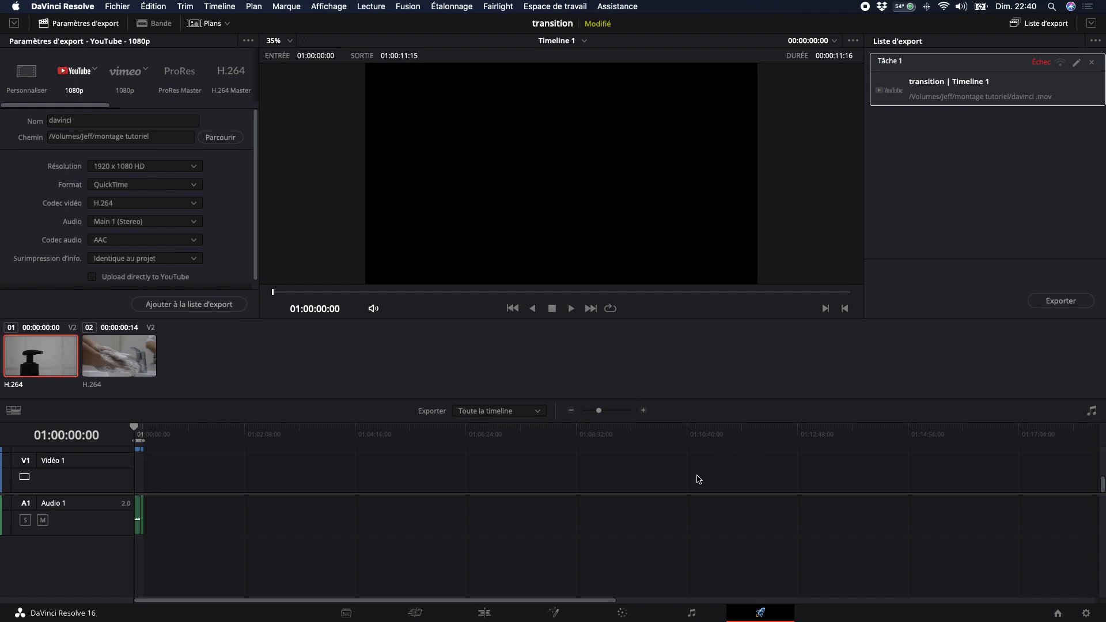
Delete both music clips from the Audio 1 track of the timeline on the Edit page.
left_click(484, 612)
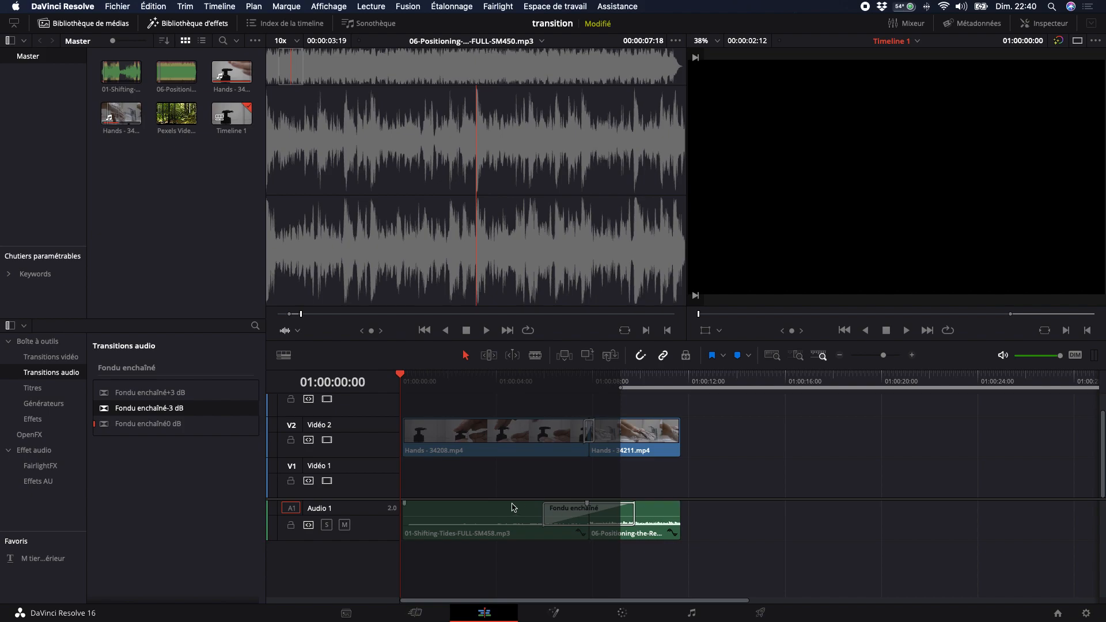
left_click(472, 514)
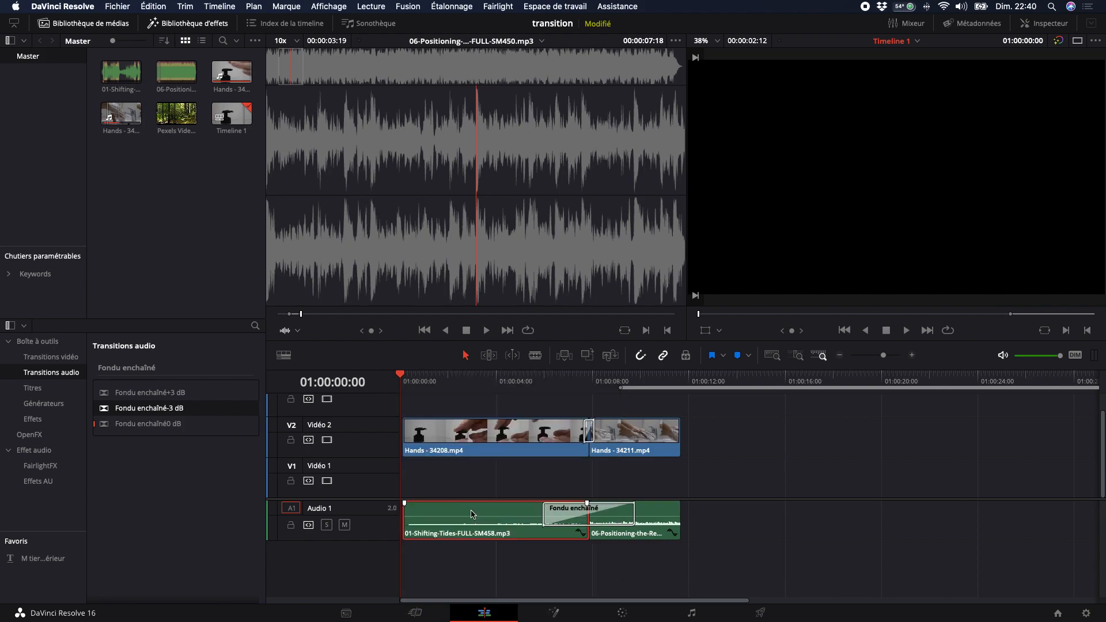
key("Delete")
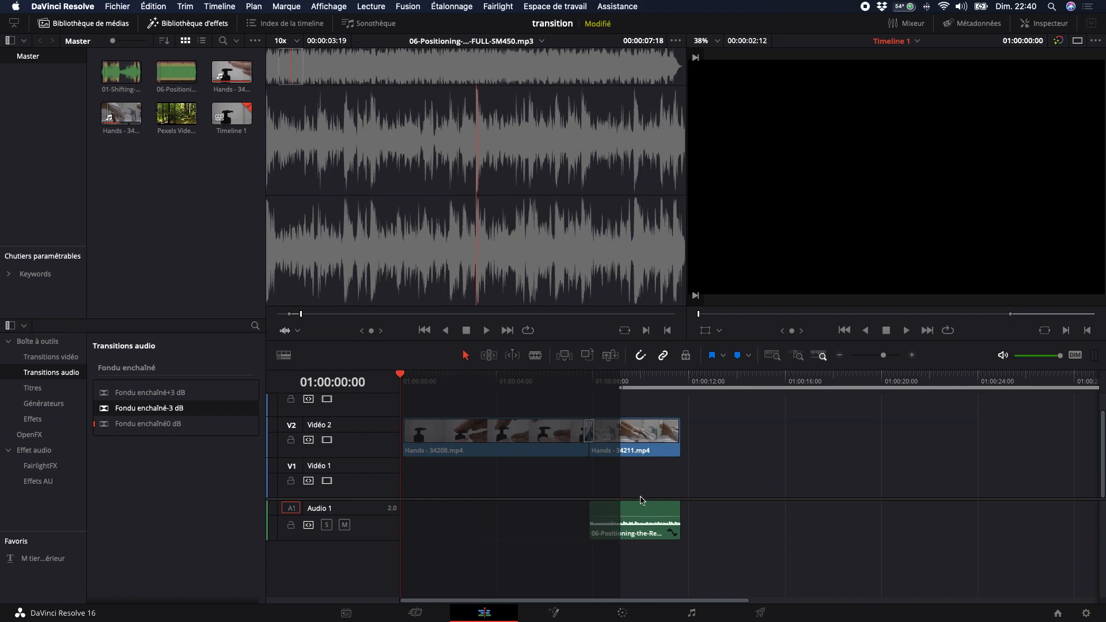
left_click(641, 500)
key("Delete")
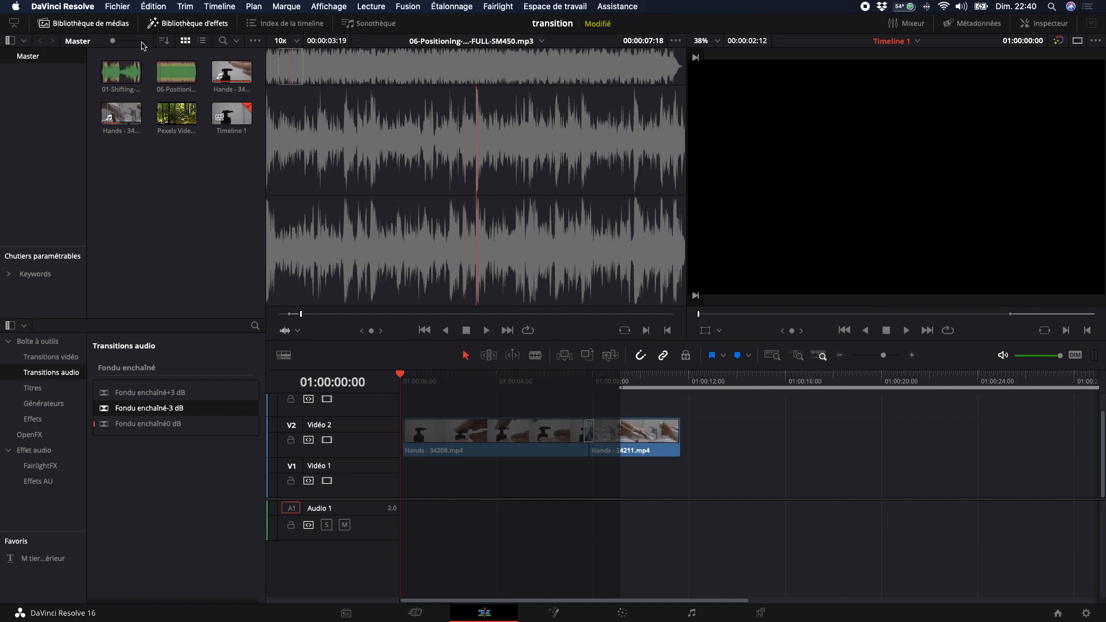
Queue the YouTube export again from the Deliver page, replacing the existing file, remove the failed job and try to render.
left_click(761, 612)
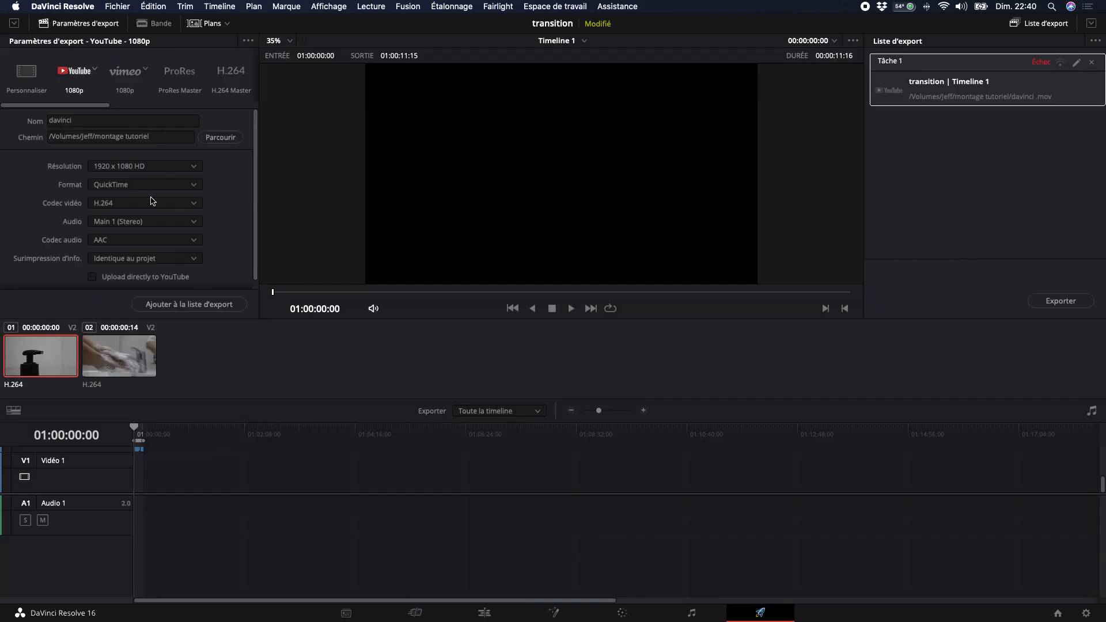
left_click(156, 307)
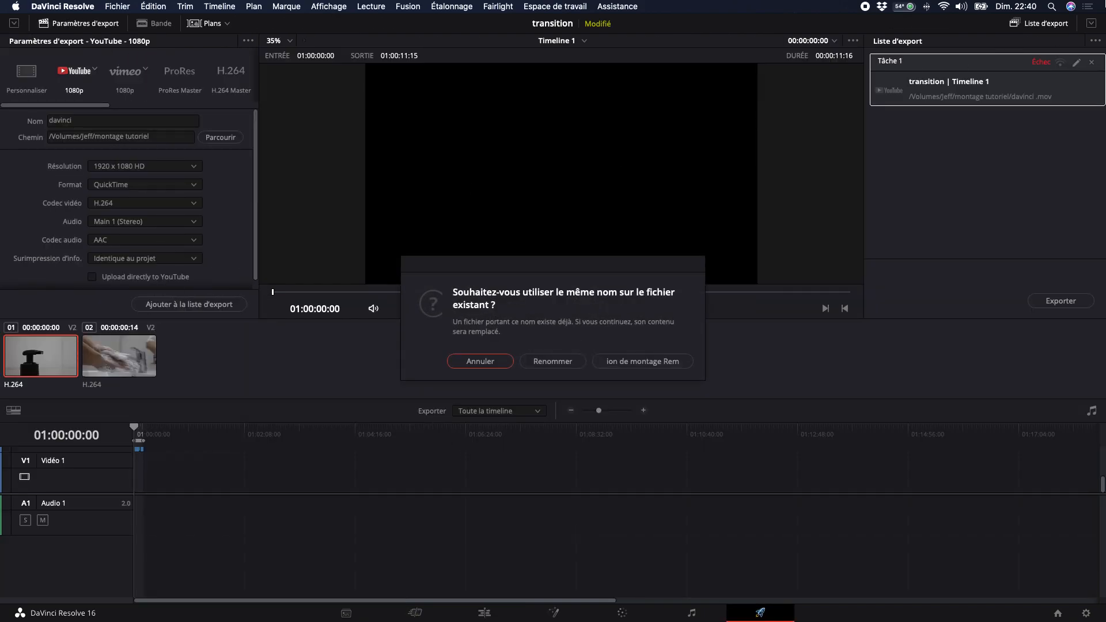
left_click(622, 361)
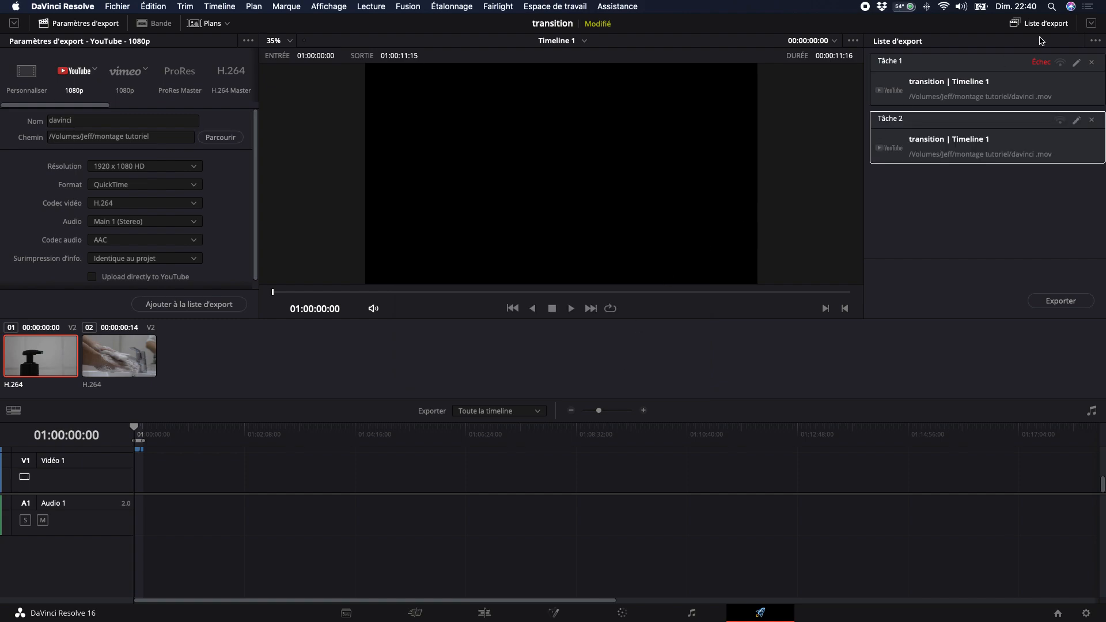
left_click(1091, 64)
left_click(1061, 300)
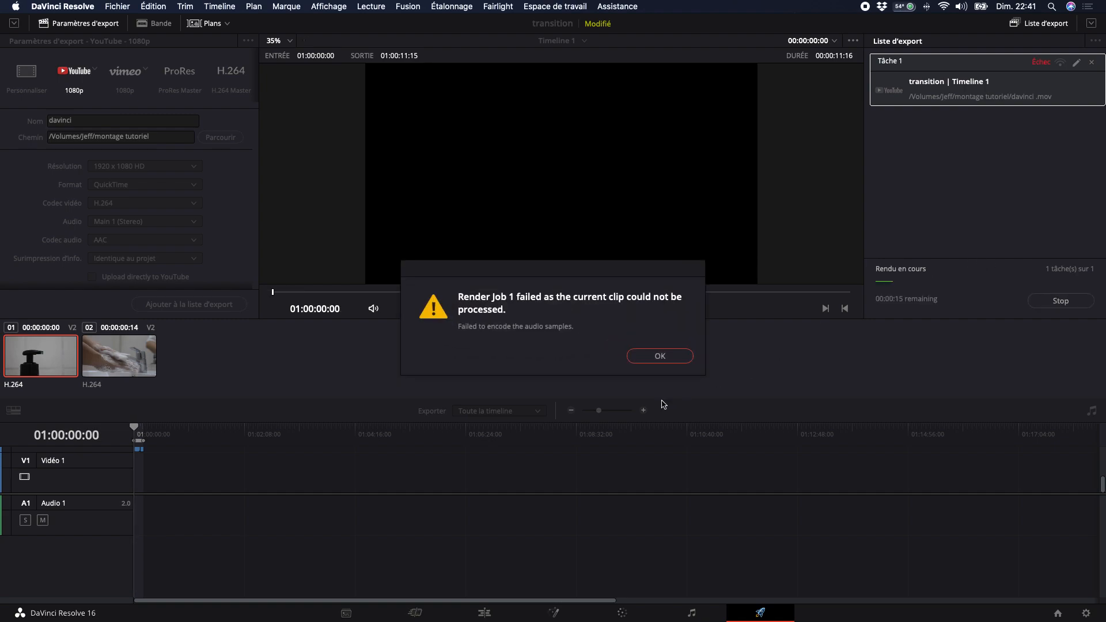
left_click(662, 353)
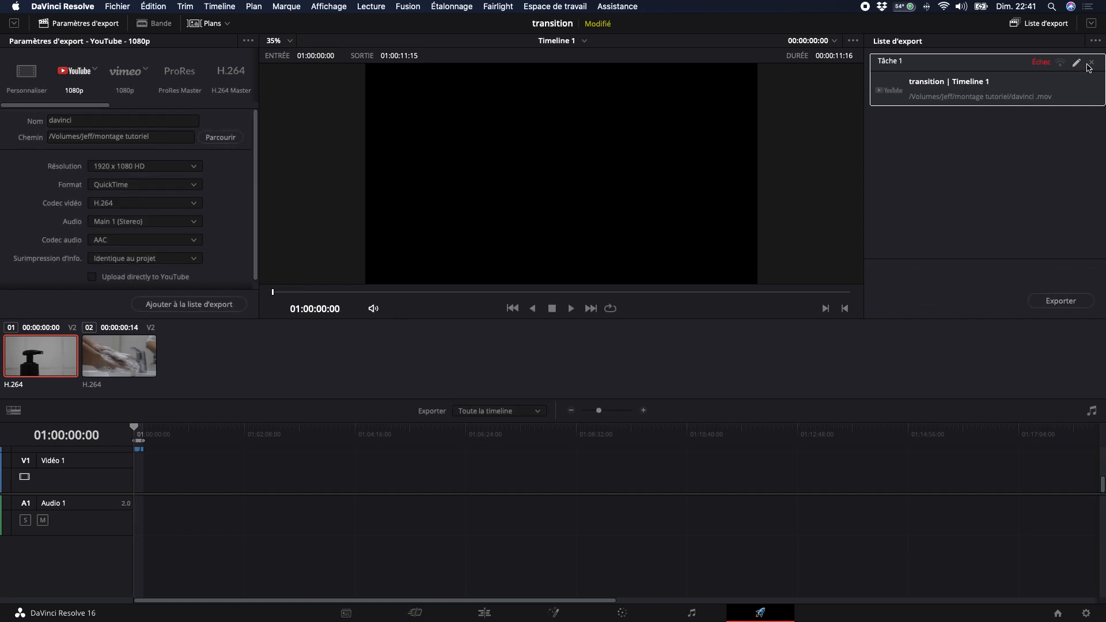
Switch the export to the Vimeo 1080p preset and set its destination to the /Volumes/GB prod drive.
scroll(138, 253, "down", 1)
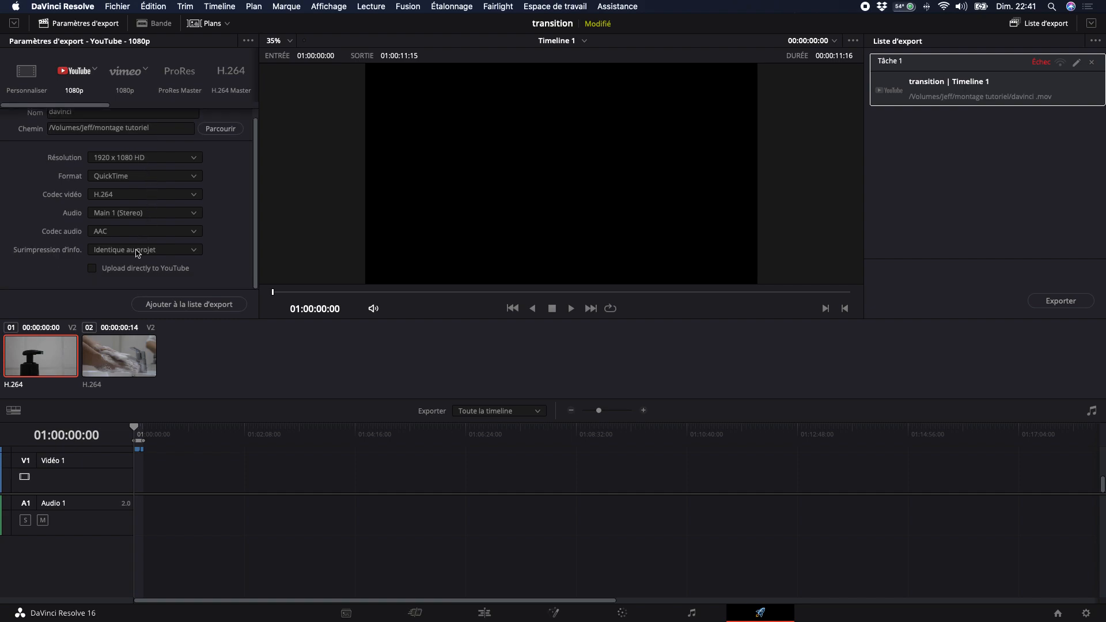
scroll(109, 167, "up", 1)
left_click(127, 92)
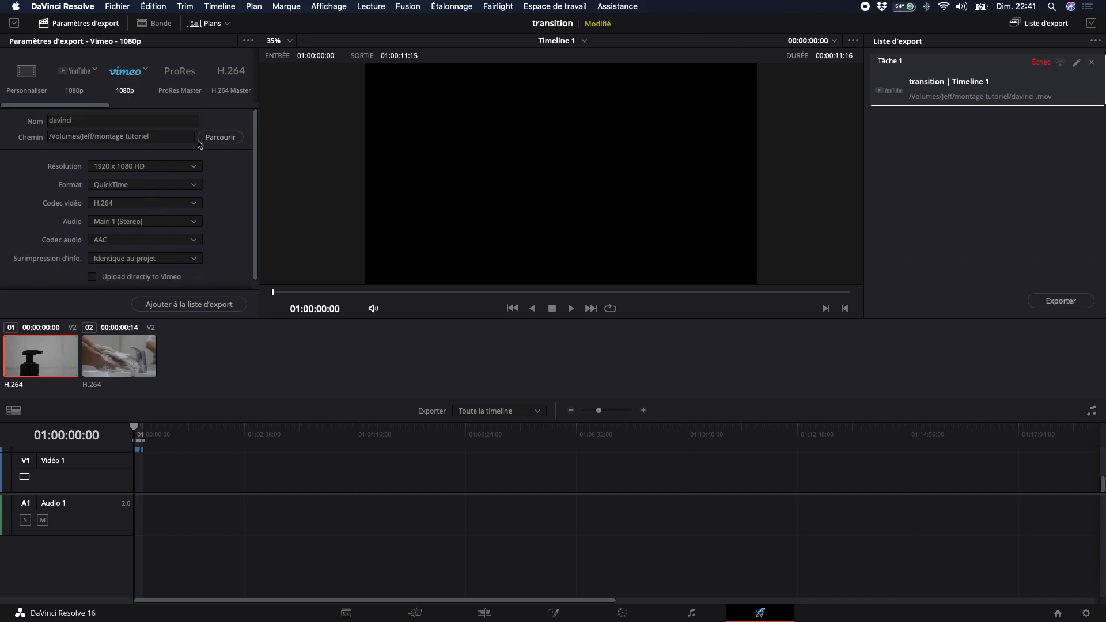
left_click(224, 140)
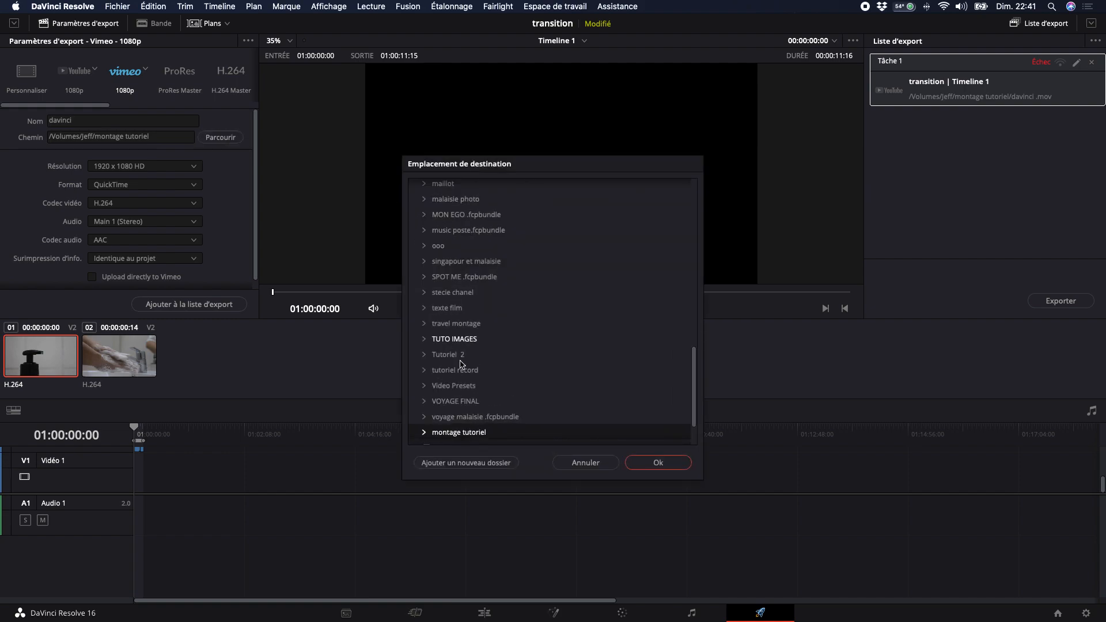
scroll(419, 288, "up", 8)
scroll(422, 295, "up", 10)
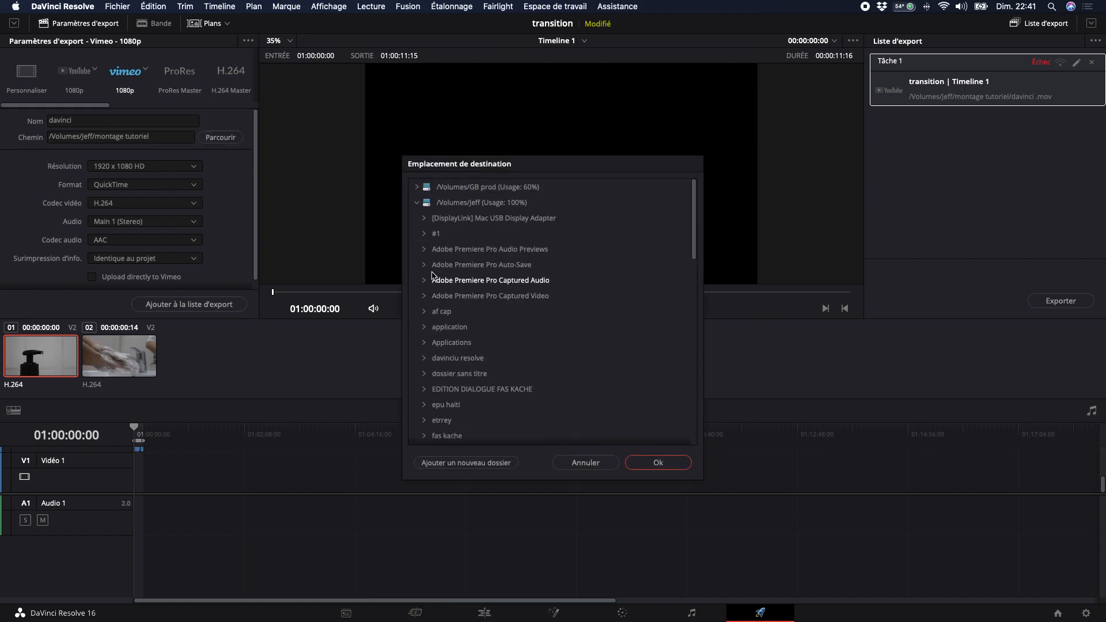
left_click(467, 188)
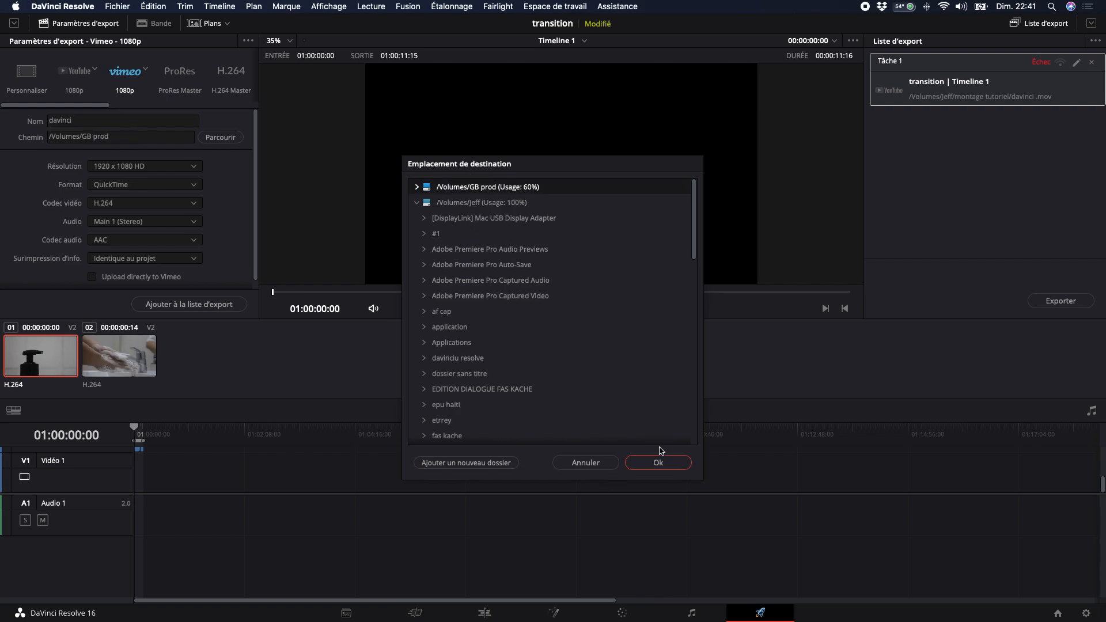
left_click(643, 463)
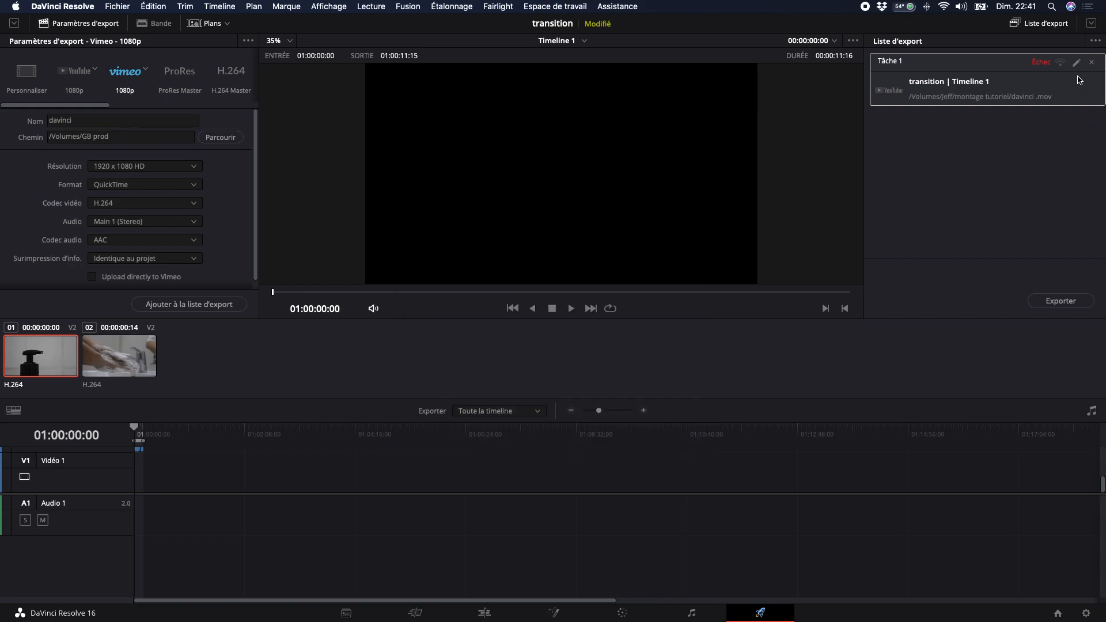
Remove the failed YouTube job, add the Vimeo export to the render queue and render it.
left_click(1091, 63)
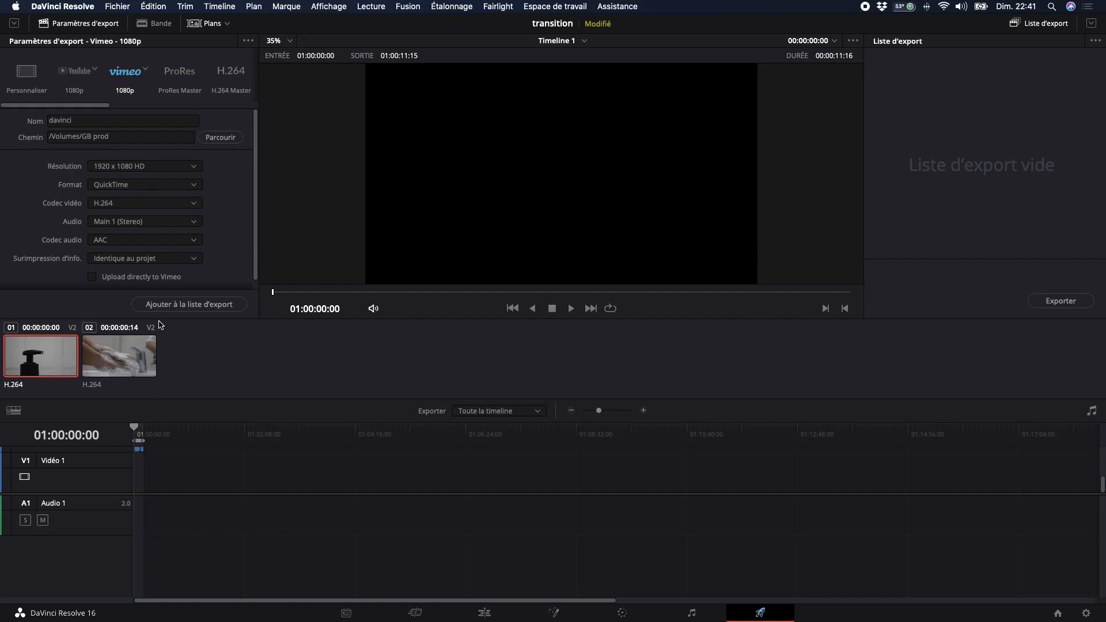
left_click(1045, 298)
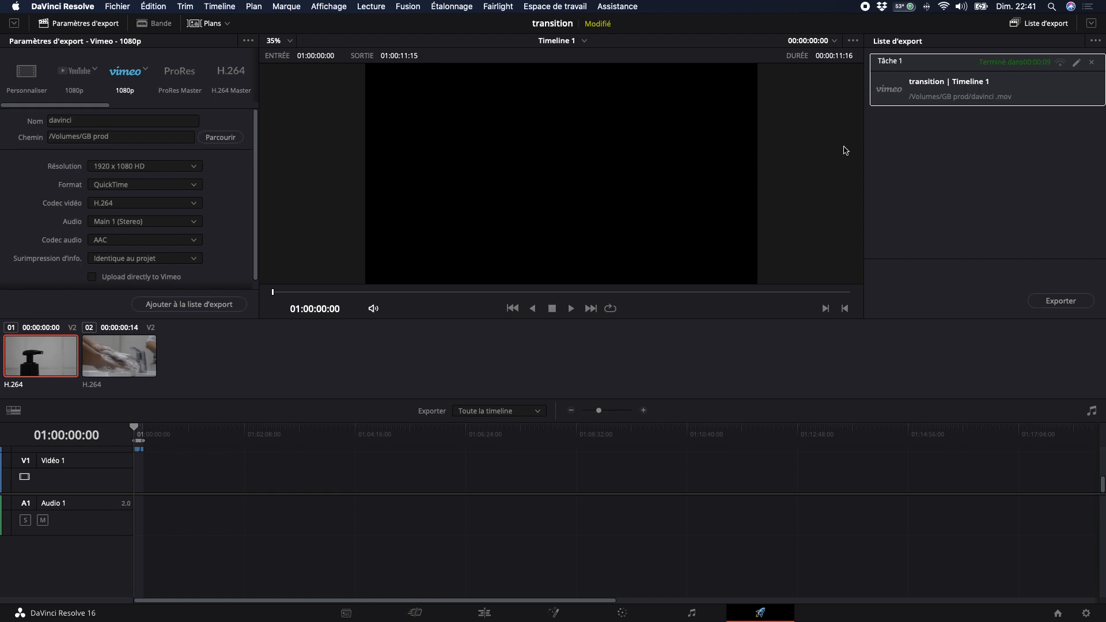
Switch to the custom export preset and add a QuickTime H.264 job named "Sans titre" to the render queue.
left_click(74, 75)
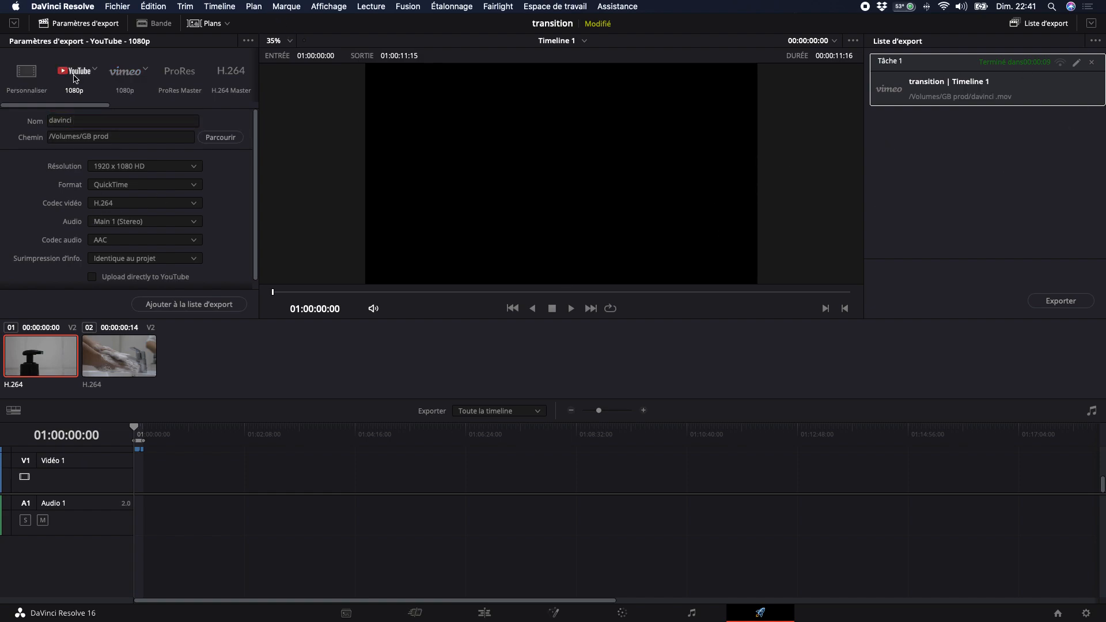
left_click(22, 72)
scroll(109, 219, "down", 5)
scroll(161, 222, "up", 5)
scroll(155, 228, "down", 10)
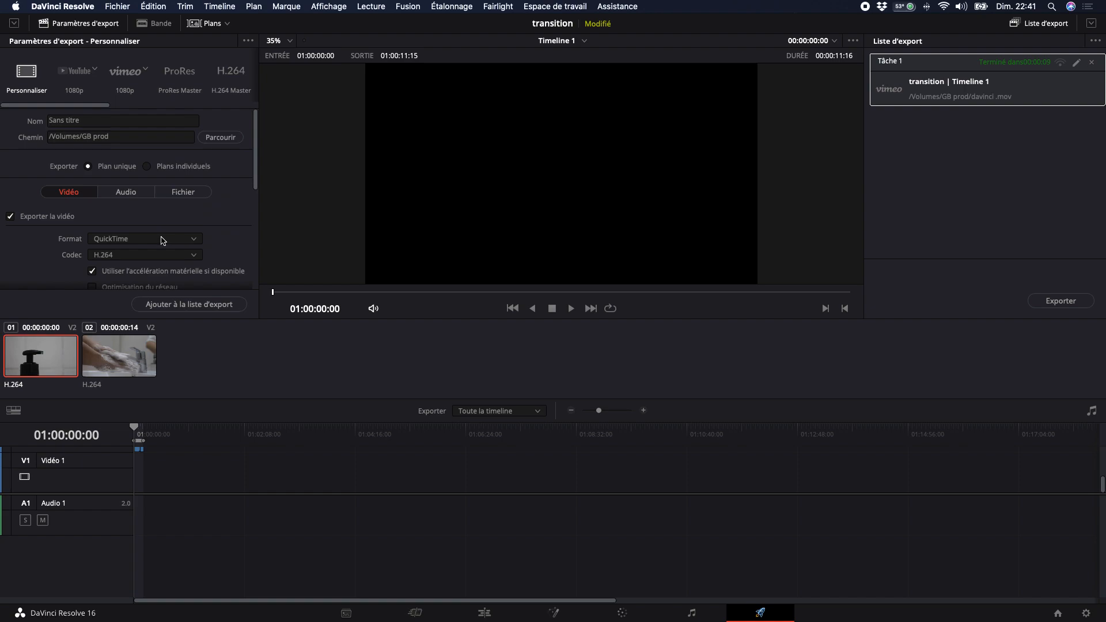
left_click(204, 305)
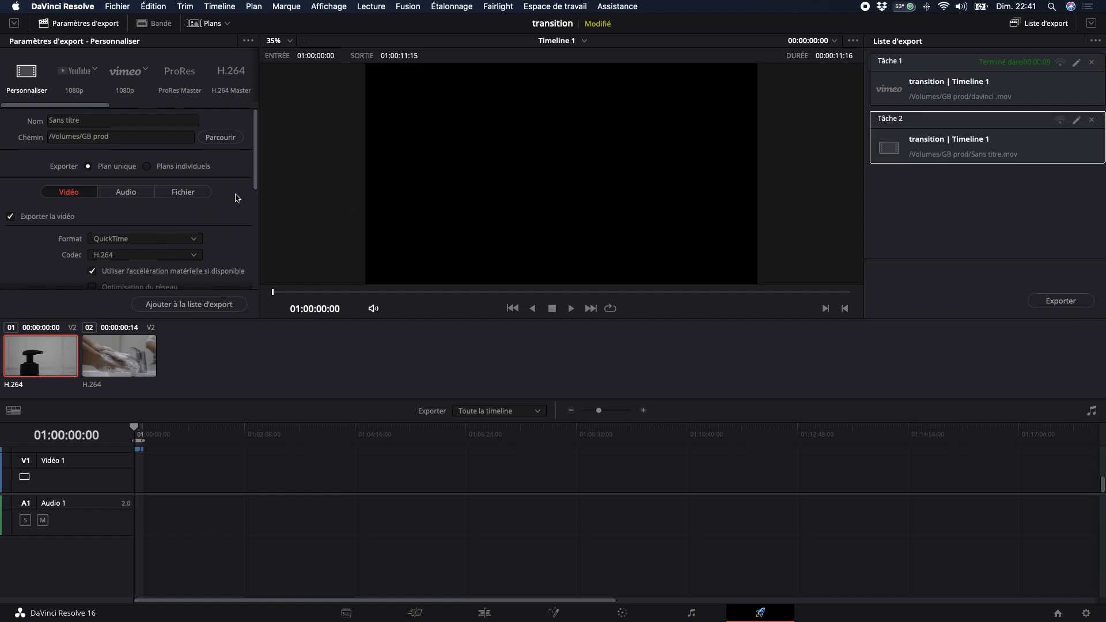
scroll(147, 225, "down", 3)
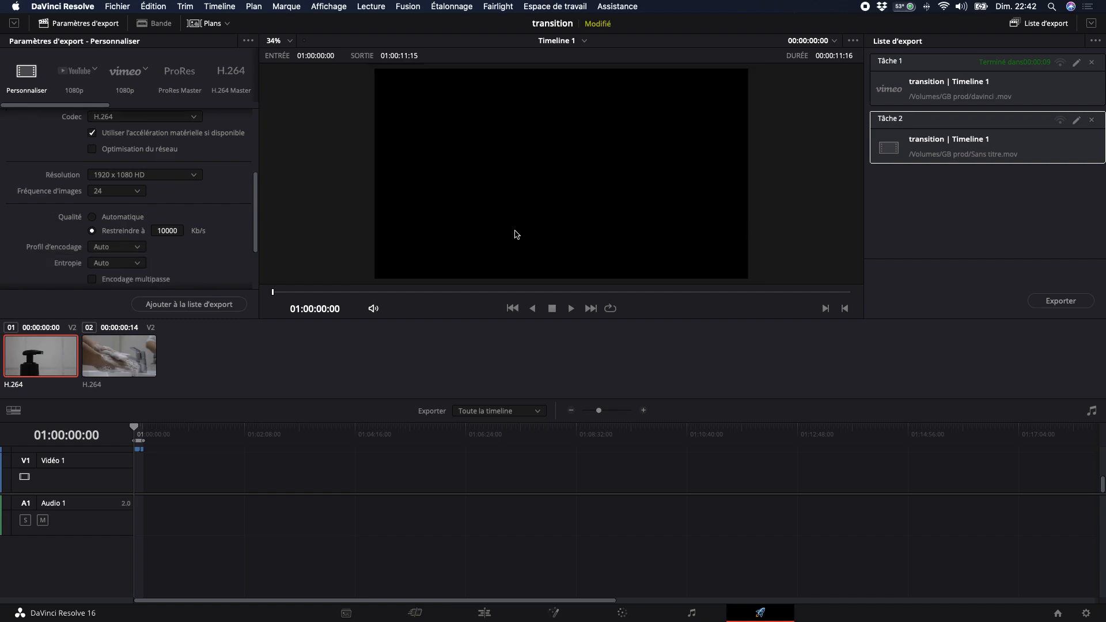